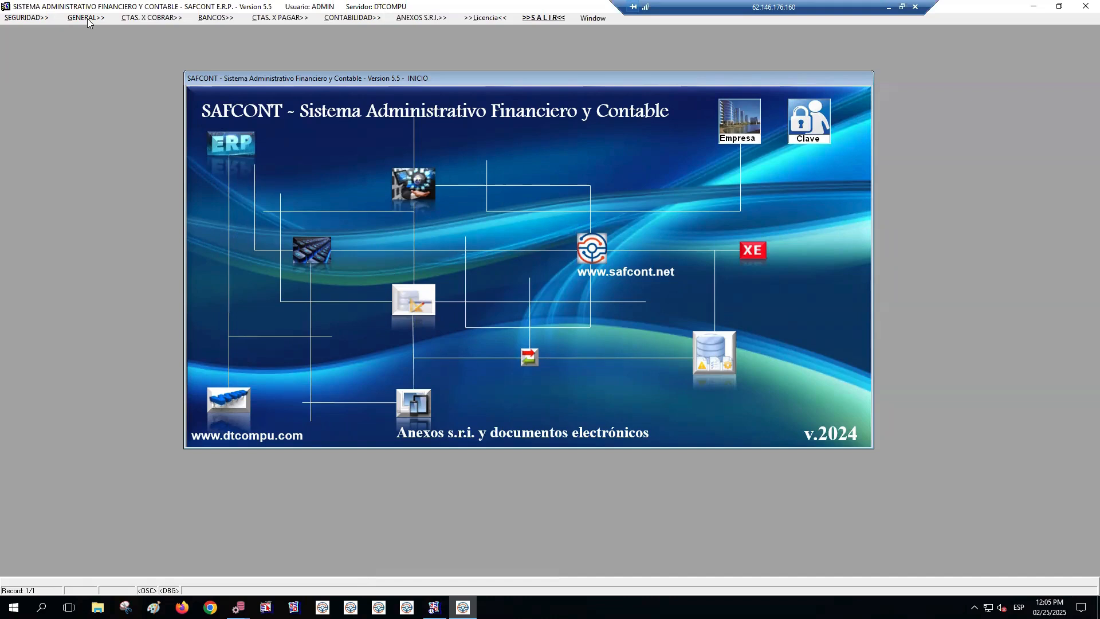
Open the company's Impuestos y Retenciones maintenance form
left_click(87, 17)
mouse_move(100, 49)
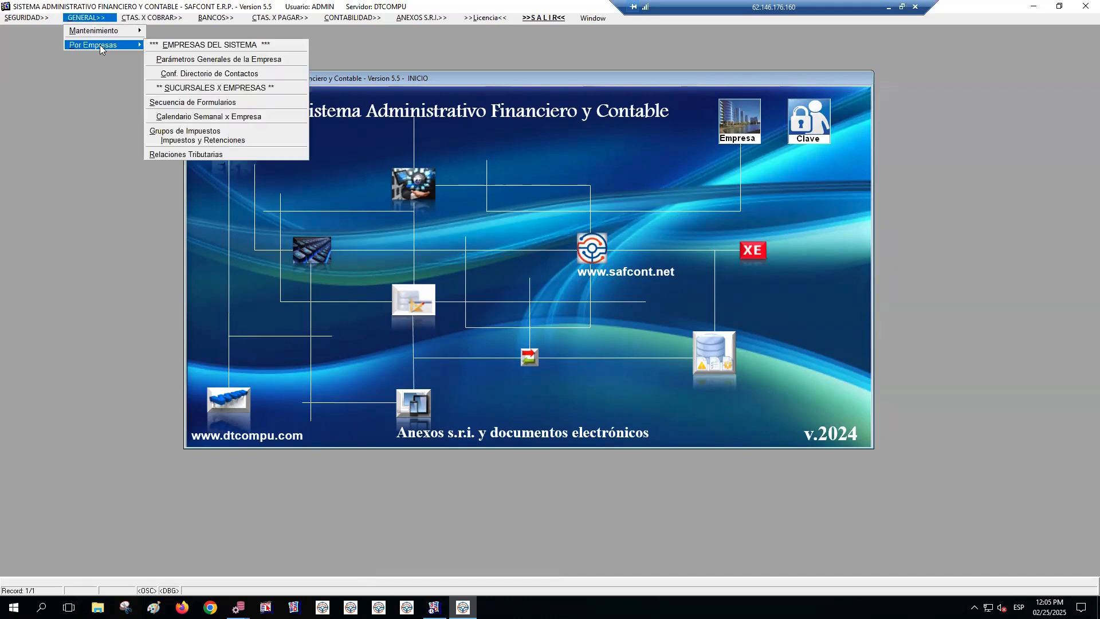
left_click(207, 141)
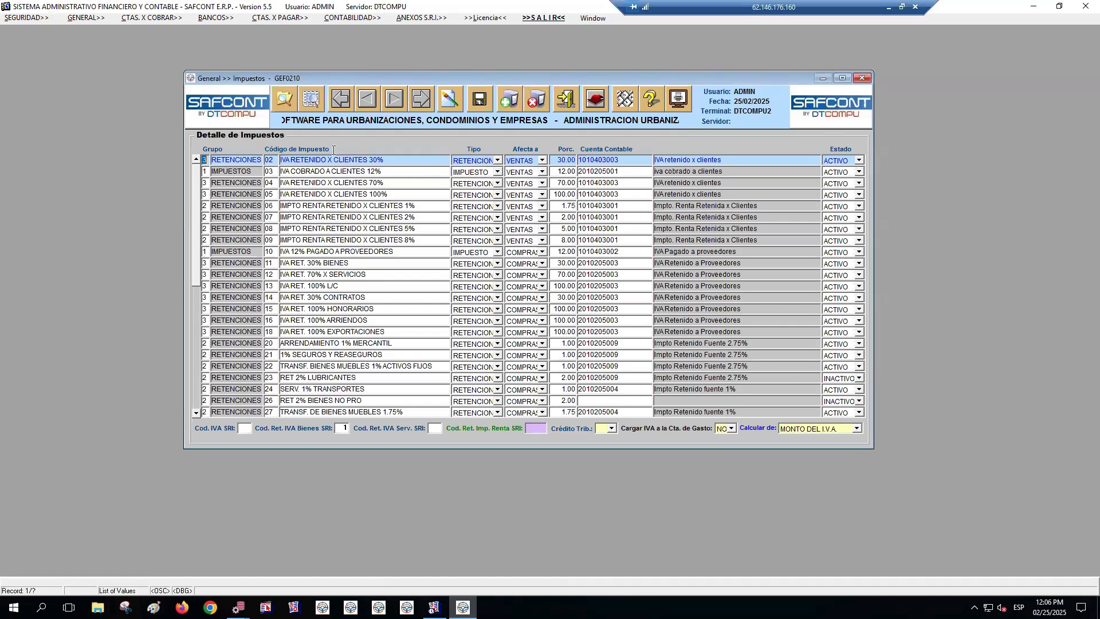
Query the tax records with type IMPUESTO that affect COMPRAS
left_click(285, 104)
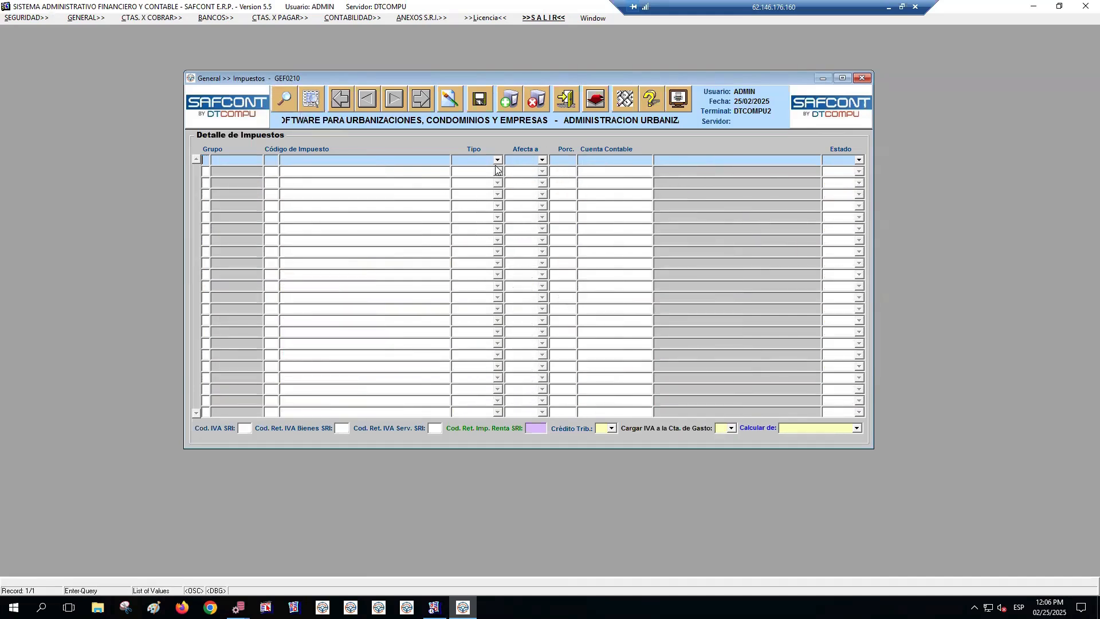
left_click(492, 162)
left_click(479, 179)
left_click(540, 161)
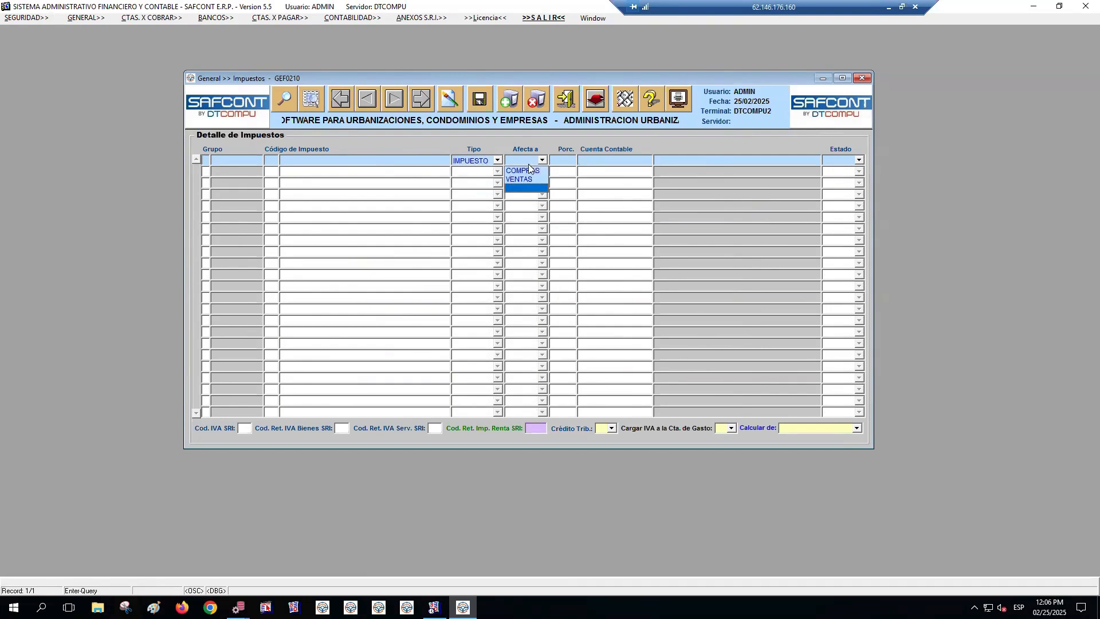
left_click(525, 170)
left_click(312, 102)
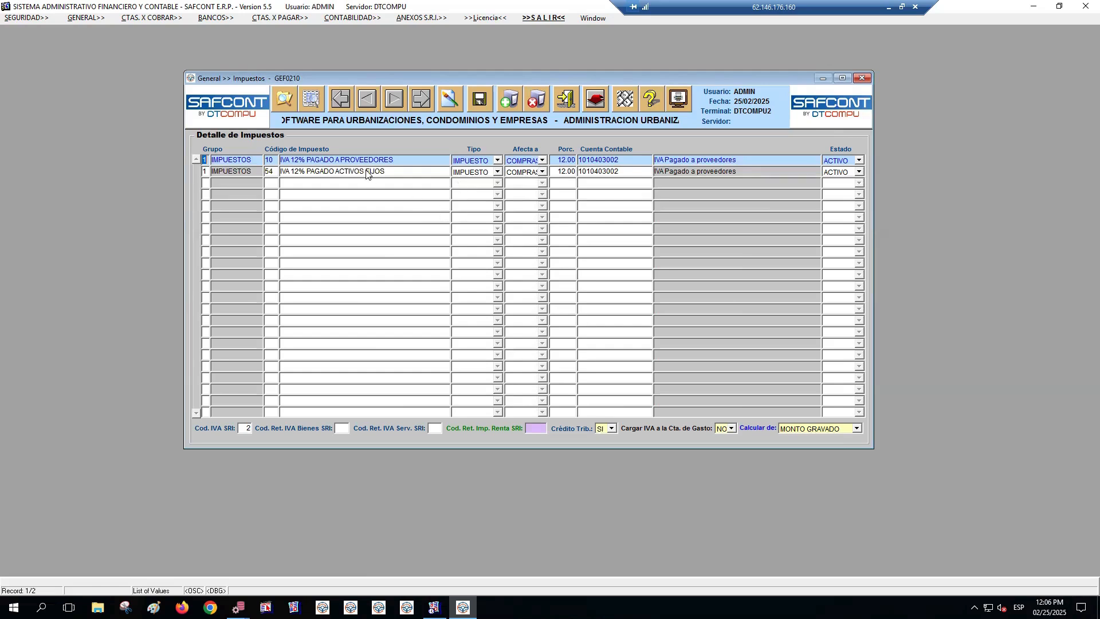
List all taxes again and examine the used codes up to the end, including the ledger account of APLICABLES RETENCIONES 1%
left_click(313, 101)
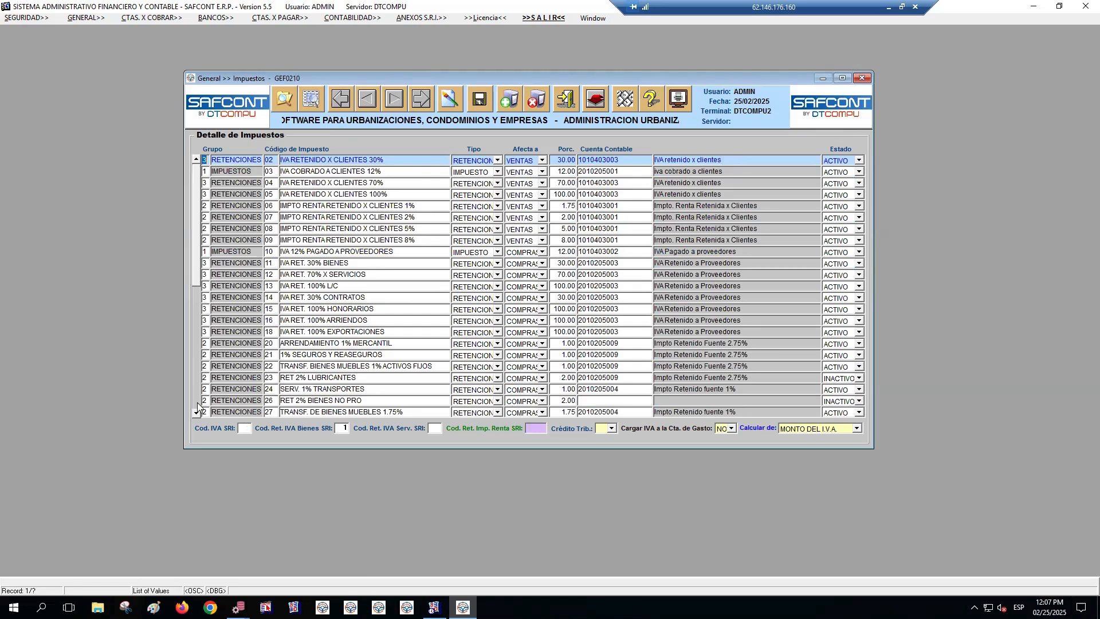
left_click(270, 344)
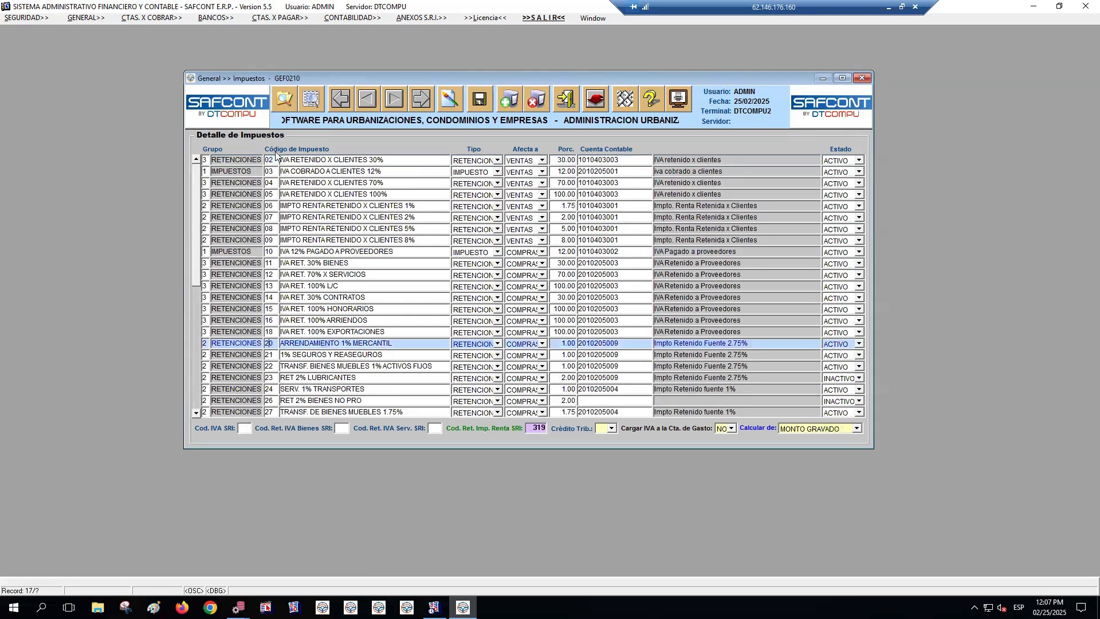
left_click(196, 404)
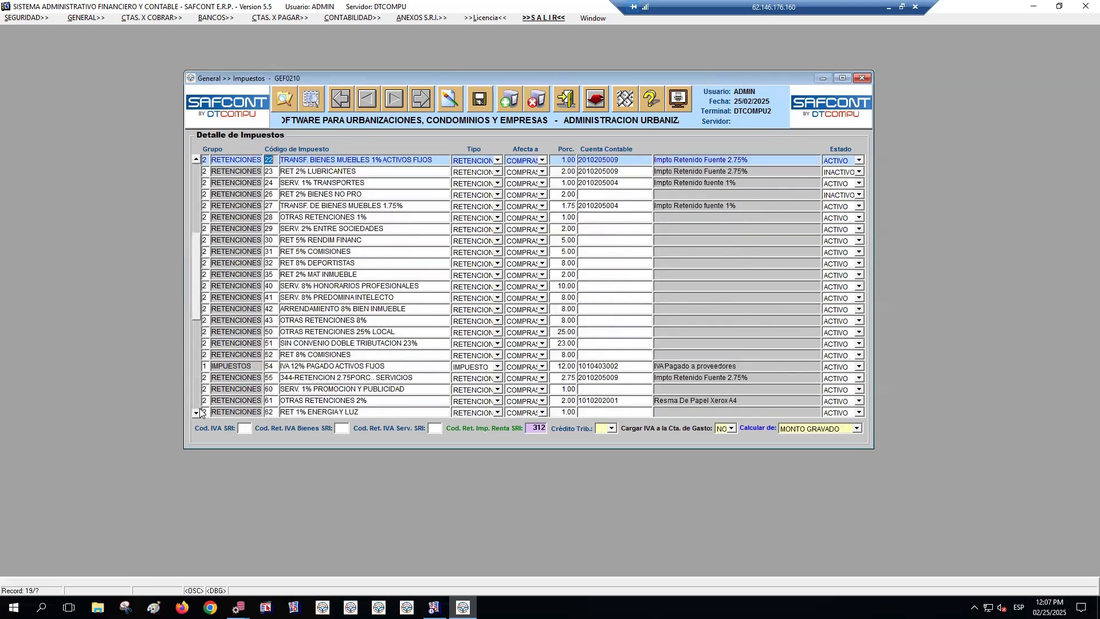
left_click(196, 408)
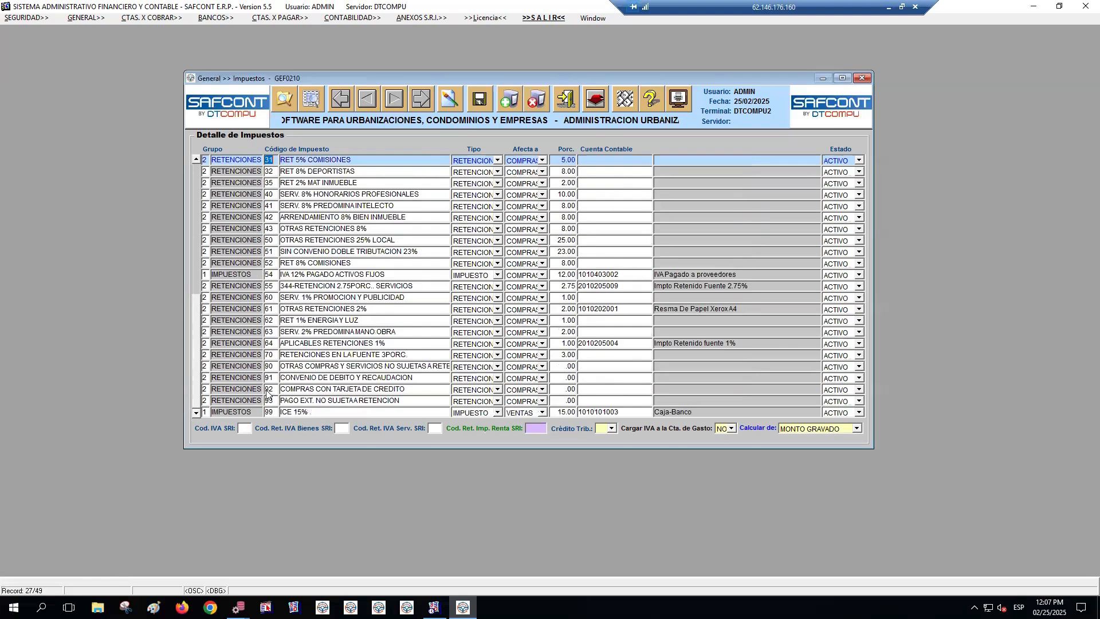
left_click(276, 345)
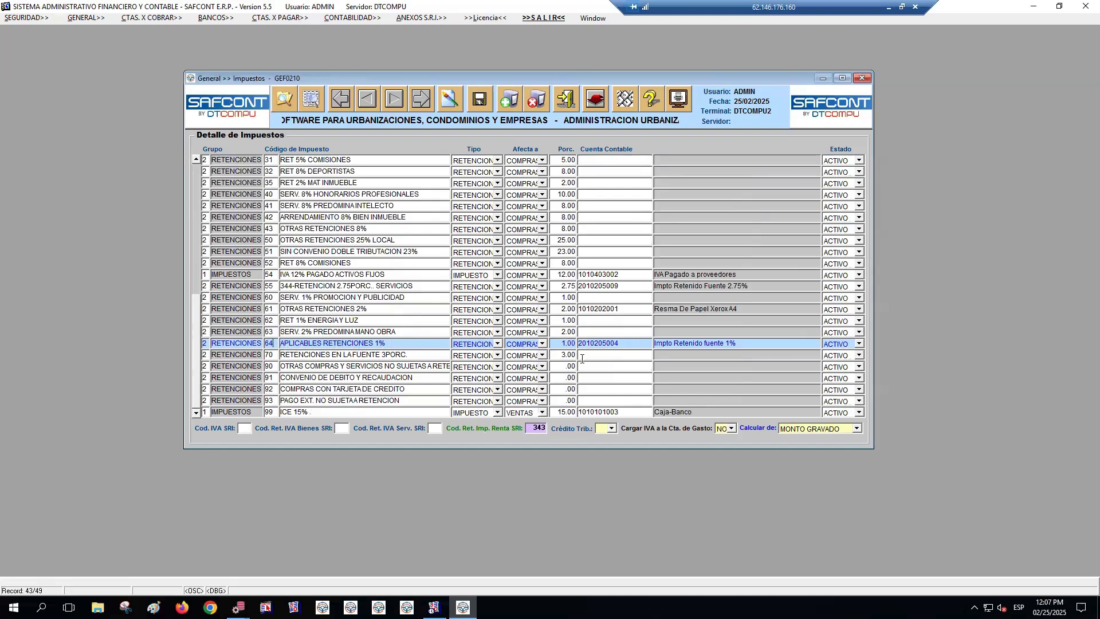
left_click(629, 344)
double_click(633, 343)
left_click_drag(635, 343, 584, 343)
Open the Listado de Cuentas Contables and locate the last account under IMPUESTOS ANTICIPADOS, IVA retenido x clientes
left_click(364, 20)
mouse_move(371, 34)
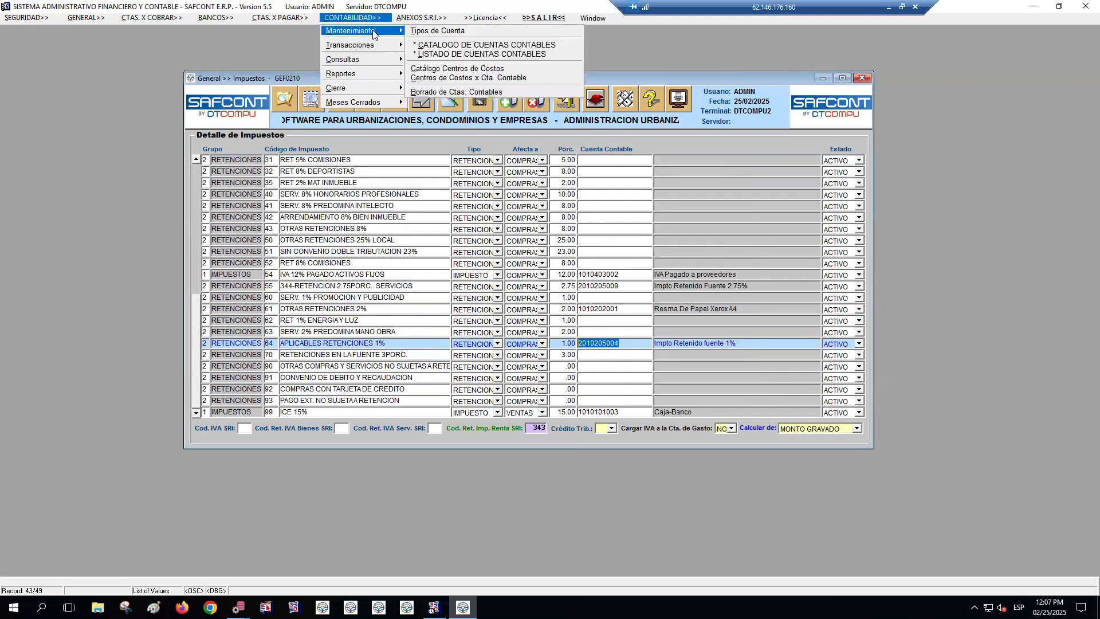
left_click(445, 53)
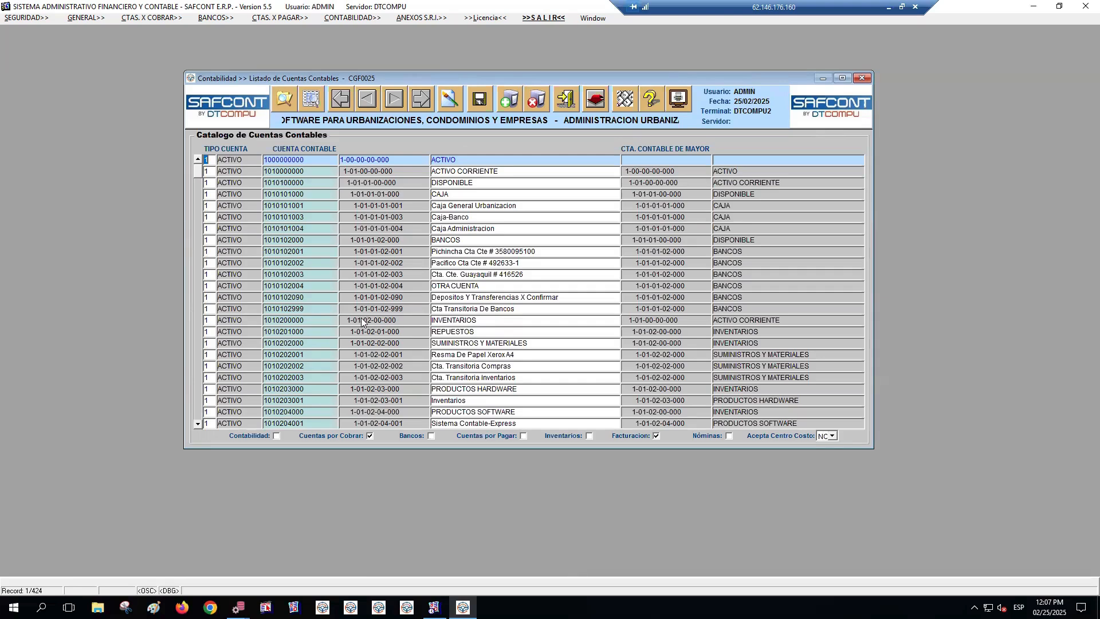
left_click(198, 423)
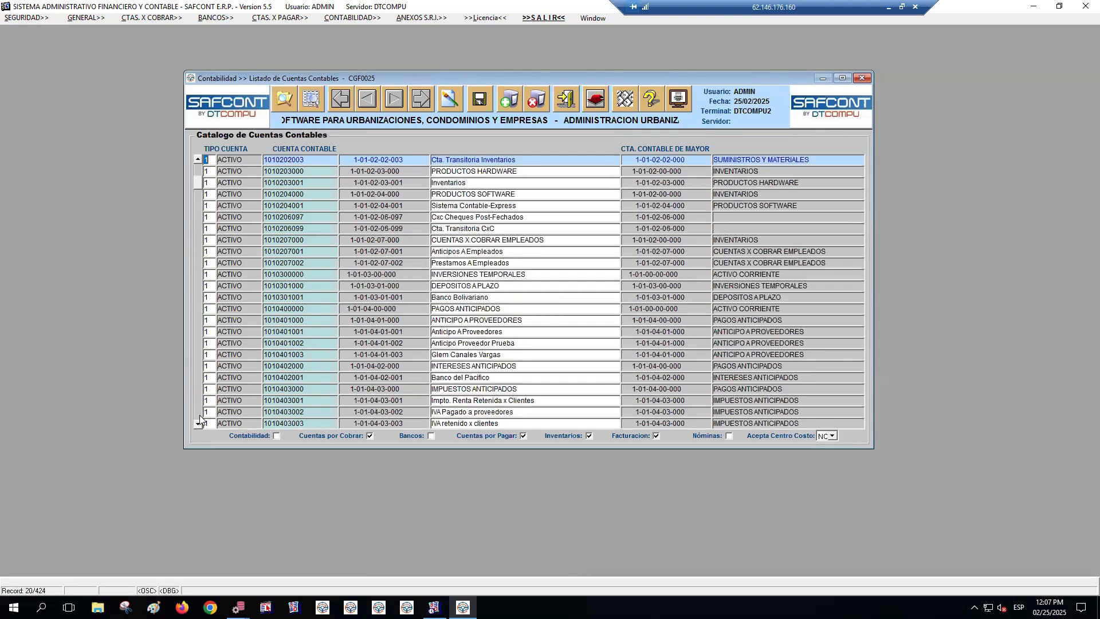
left_click(471, 389)
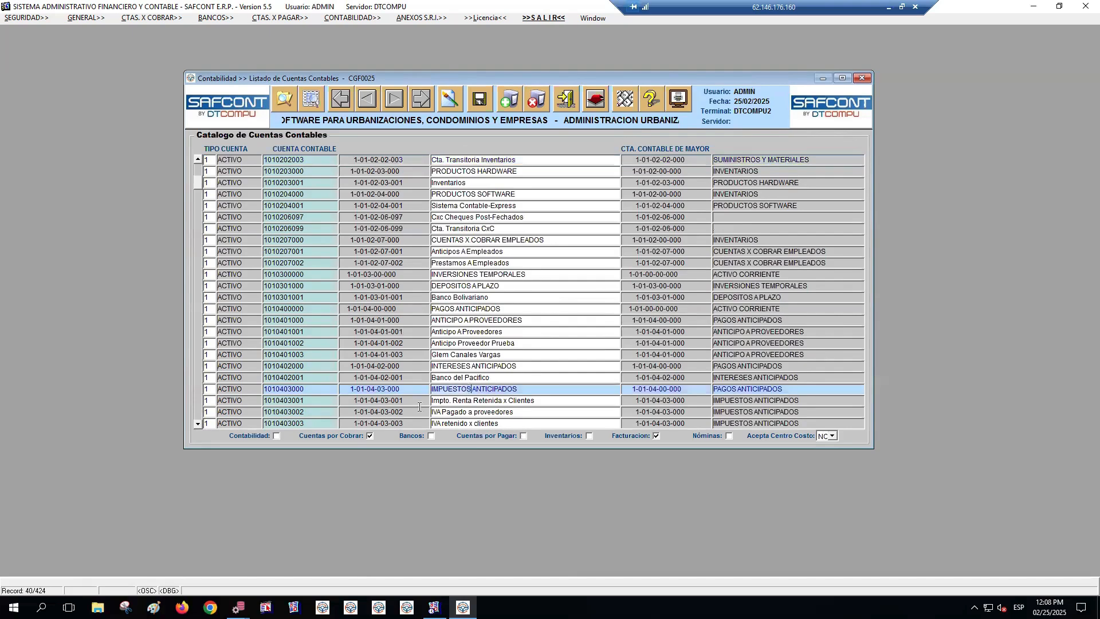
left_click(198, 424)
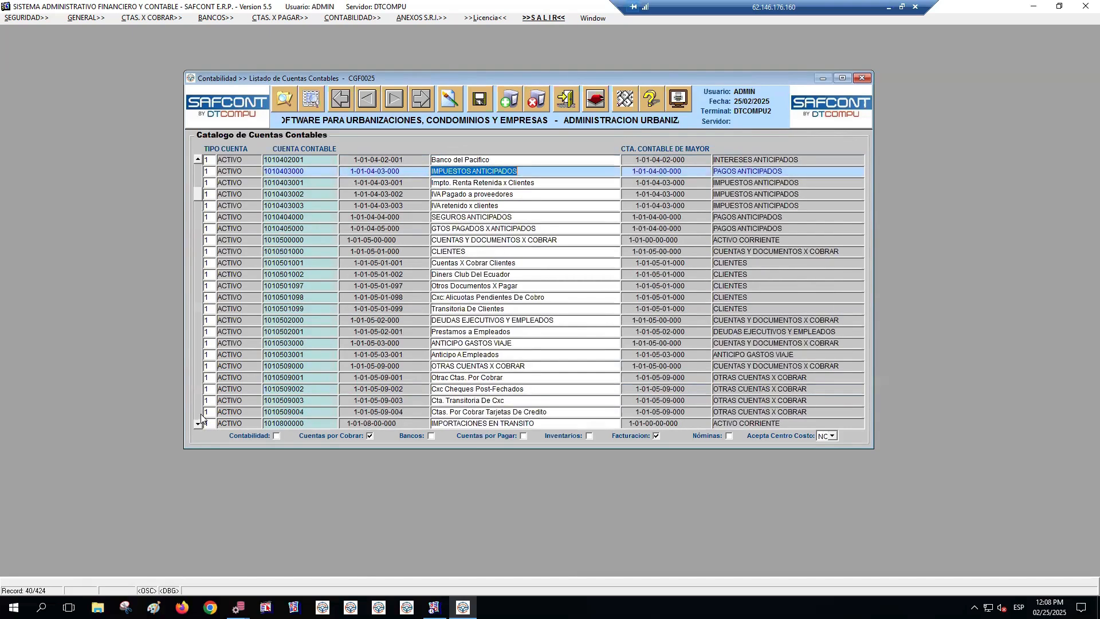
left_click(496, 195)
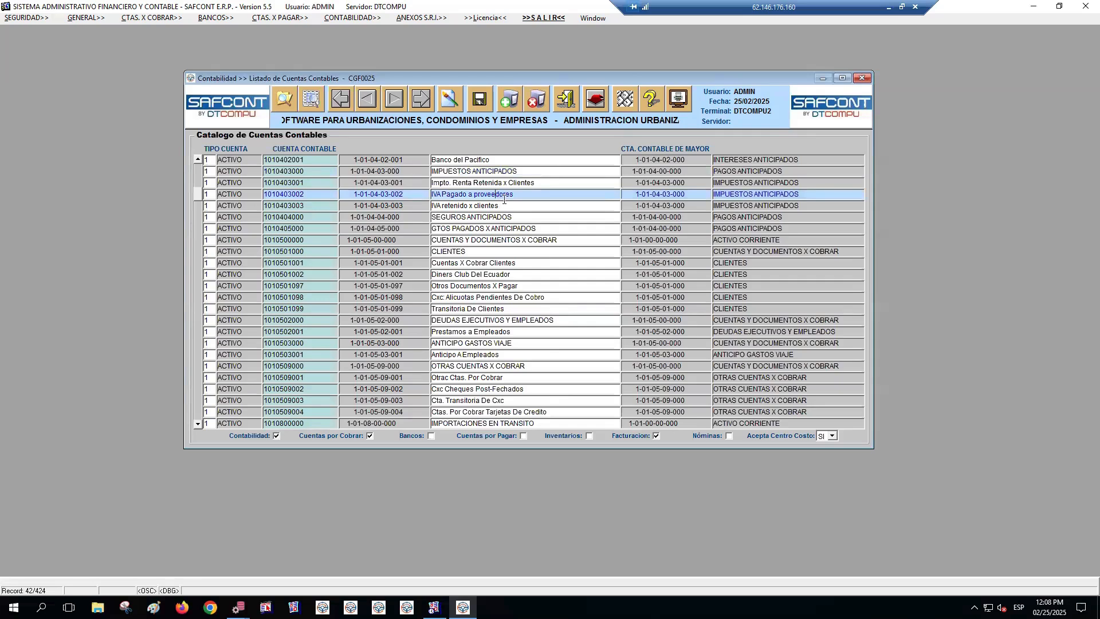
left_click(505, 203)
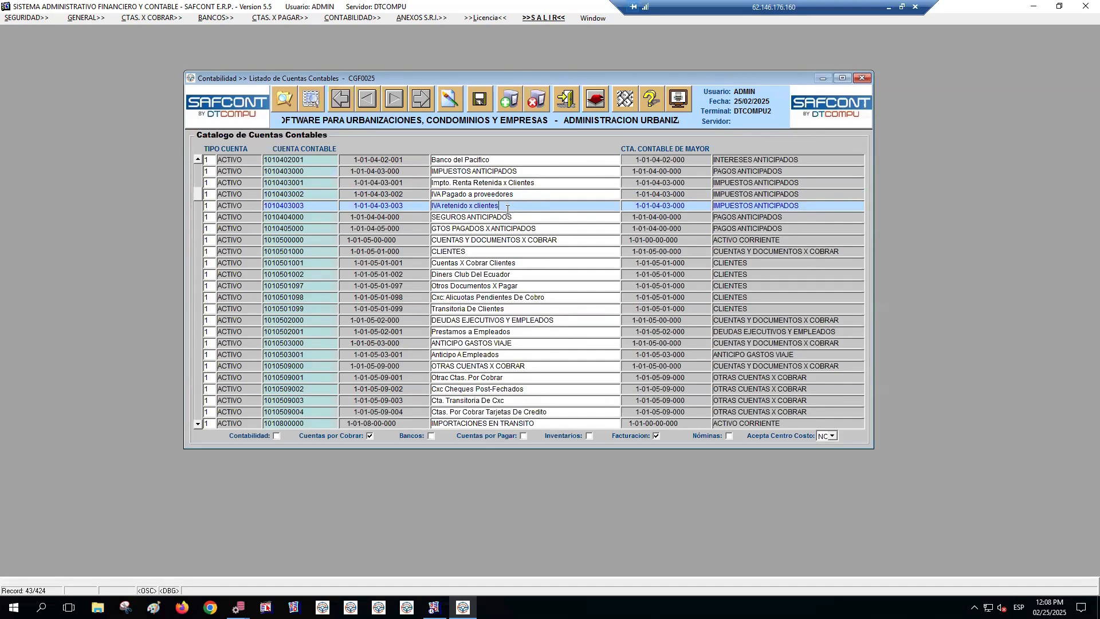
left_click(506, 104)
type("1")
key("Tab")
type("101040")
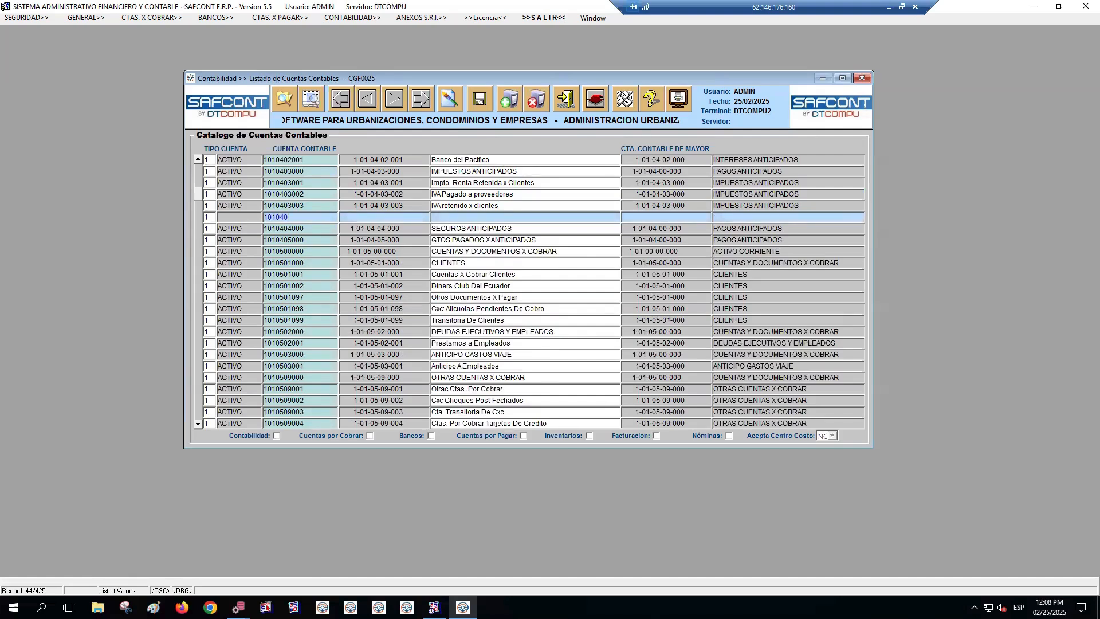
type("03004")
key("Left")
key("Left")
key("Delete")
key("Right")
key("Tab")
Name the new account "IVA pagado a proveedores 8%" and enable it for Cuentas por Pagar
type("IVA pagado a proveedores 8%")
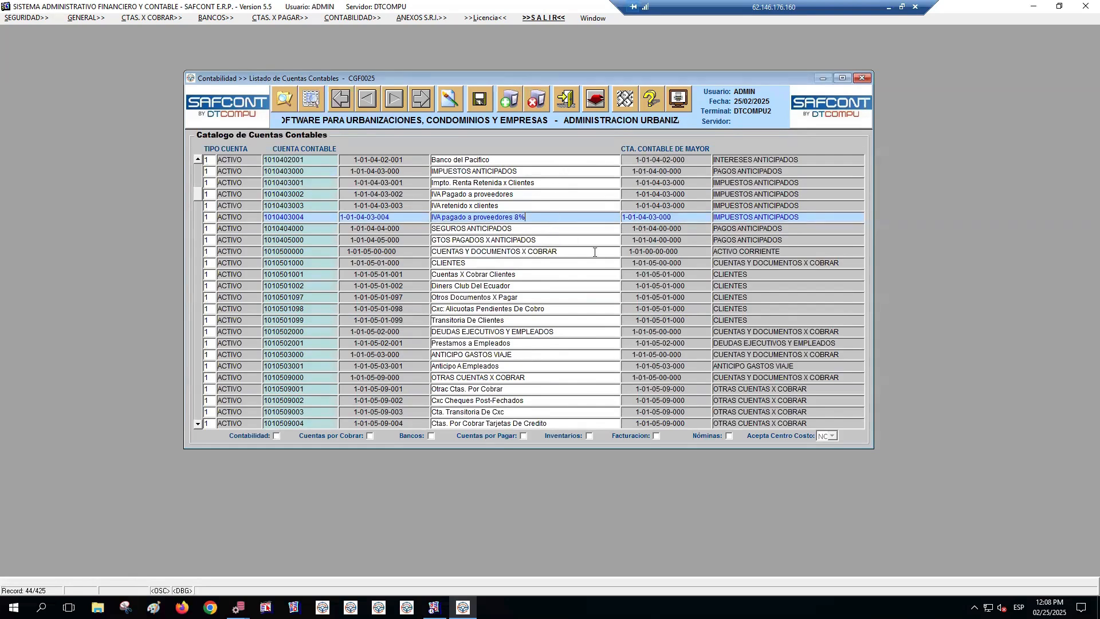
left_click(524, 435)
left_click(314, 216)
left_click_drag(567, 219, 425, 218)
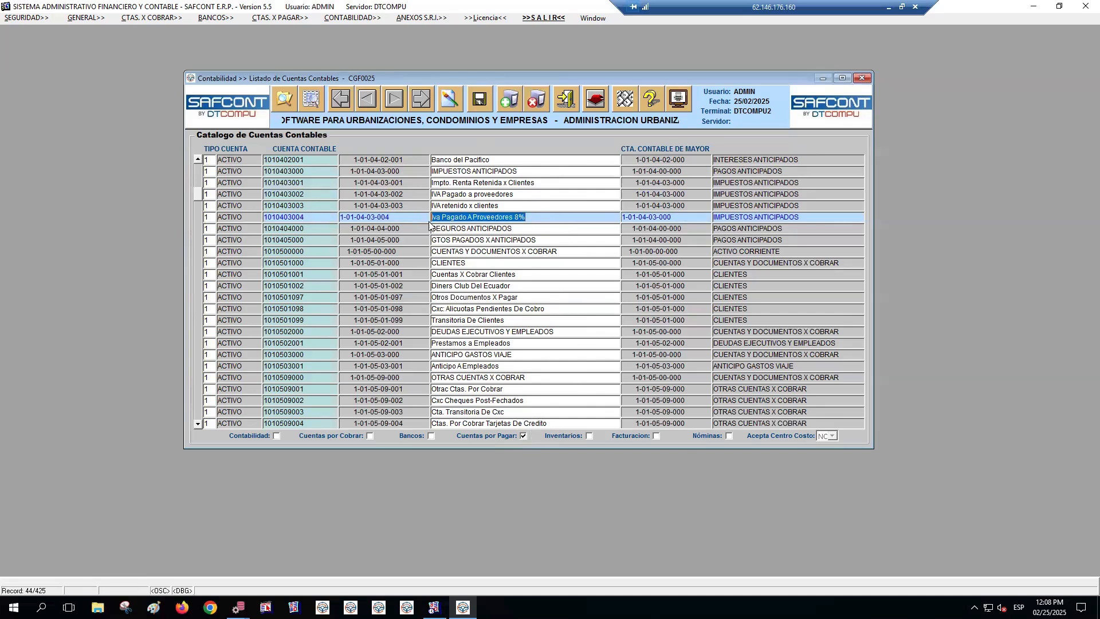
left_click(479, 103)
left_click(550, 340)
left_click(311, 217)
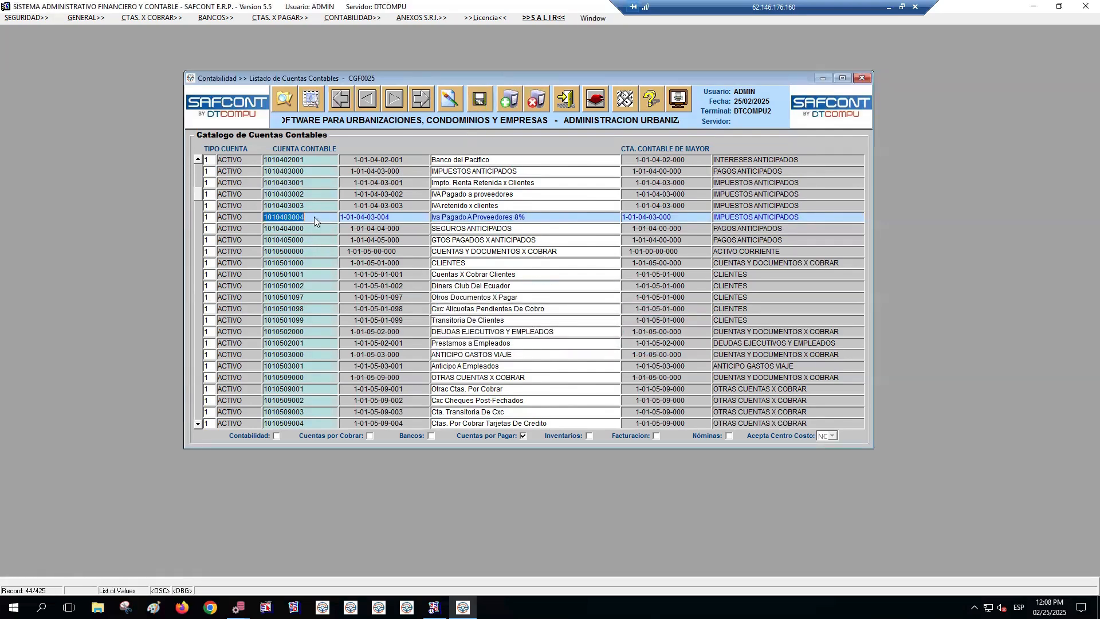
left_click_drag(324, 217, 285, 217)
left_click_drag(212, 213, 212, 214)
key("ctrl+c")
left_click(568, 102)
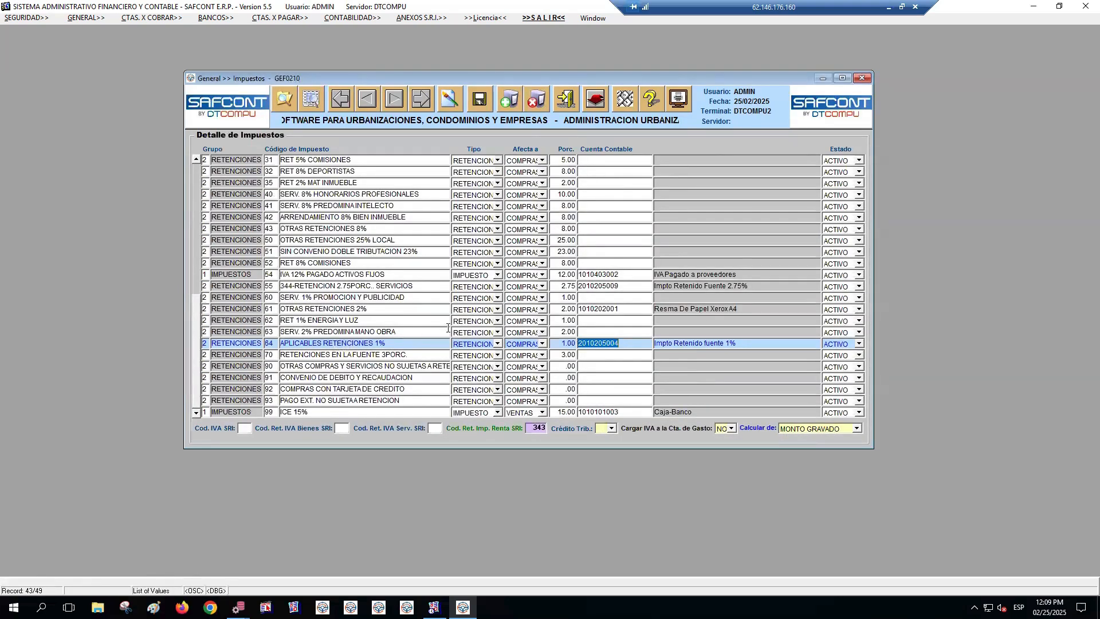
Insert a tax record after code 64 with group 1 and tax code 65
left_click(506, 104)
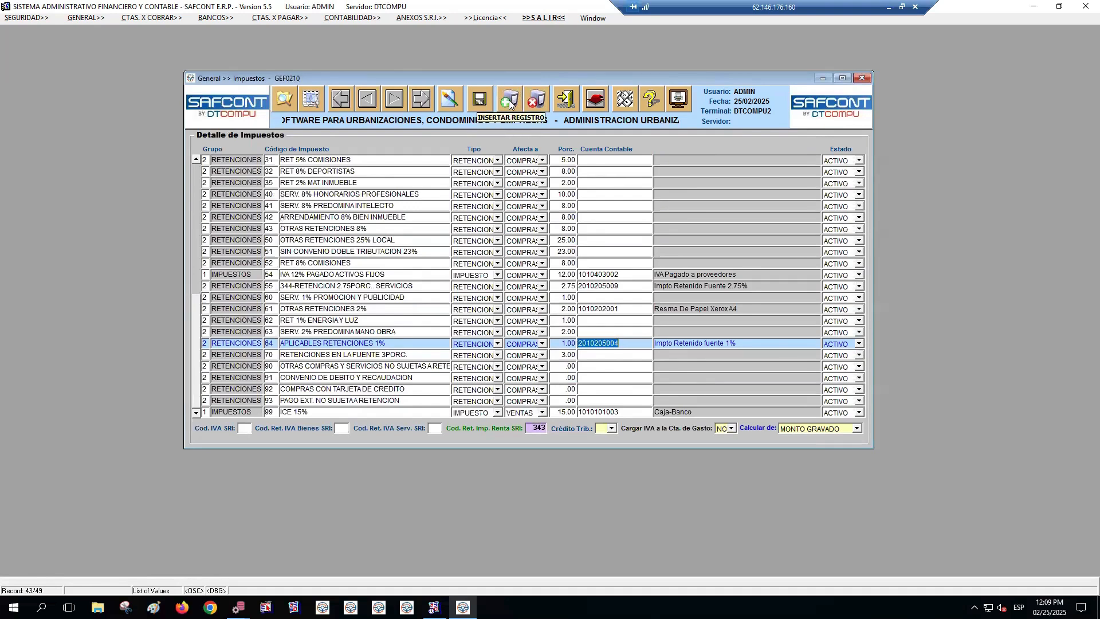
left_click(509, 103)
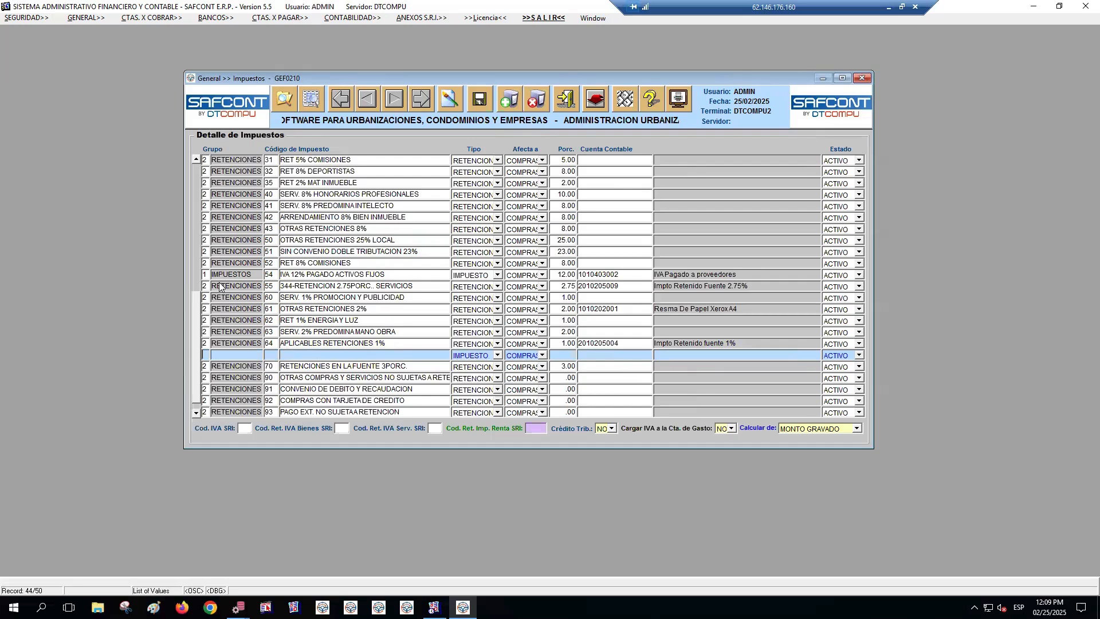
type("1")
key("Tab")
type("6")
type("IMPUEST")
type("O")
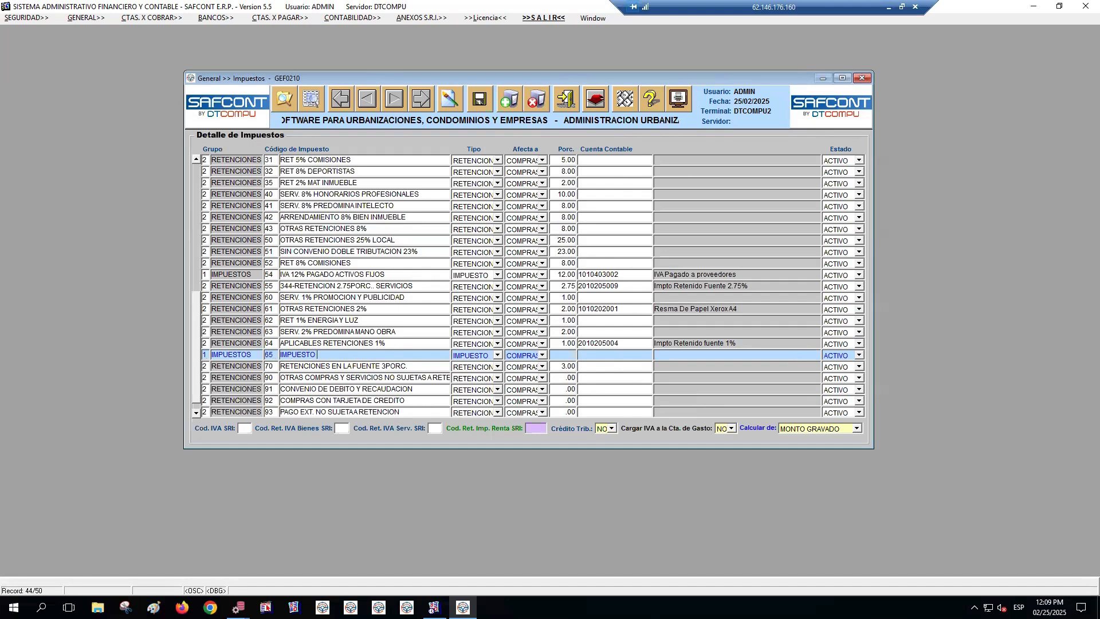
Describe tax 65 as "IVA PAGADO 8% A PROVEEDORES CREDITO TRIBUTARIO"
key("BackSpace")
key("BackSpace")
key("BackSpace")
key("BackSpace")
key("BackSpace")
key("BackSpace")
key("BackSpace")
key("BackSpace")
type("IVA PAGADO 8% CREDITO TRIBUTARIO")
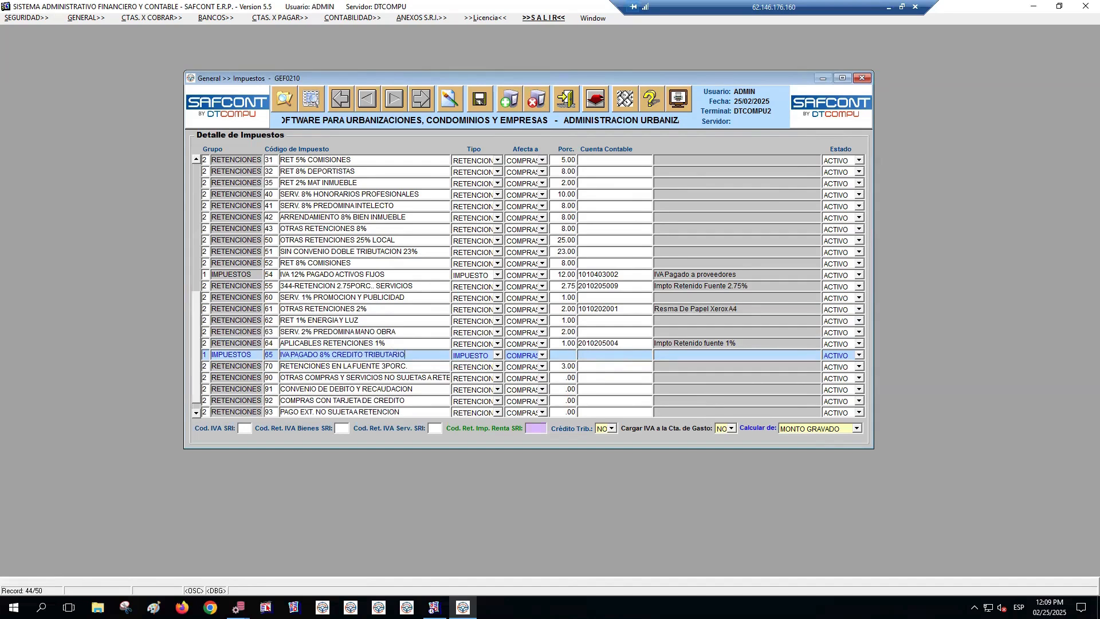
left_click(331, 355)
type("A PROVEEDORES")
key("Tab")
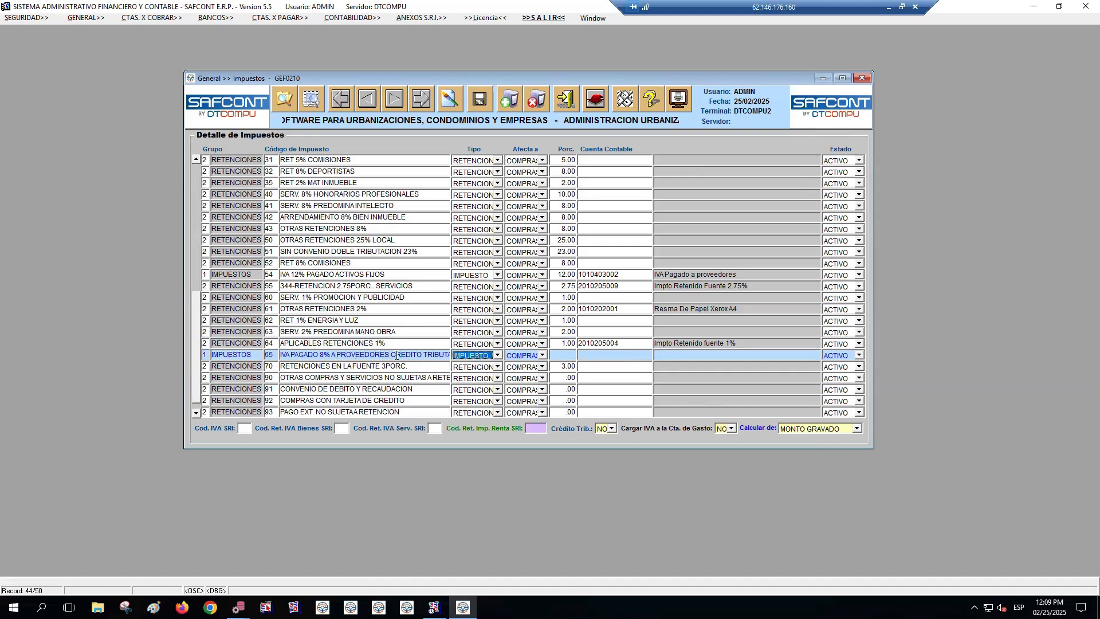
left_click(570, 355)
type("8")
key("Tab")
left_click(320, 355)
key("shift+Right")
key("shift+Right")
key("Tab")
key("Tab")
key("Tab")
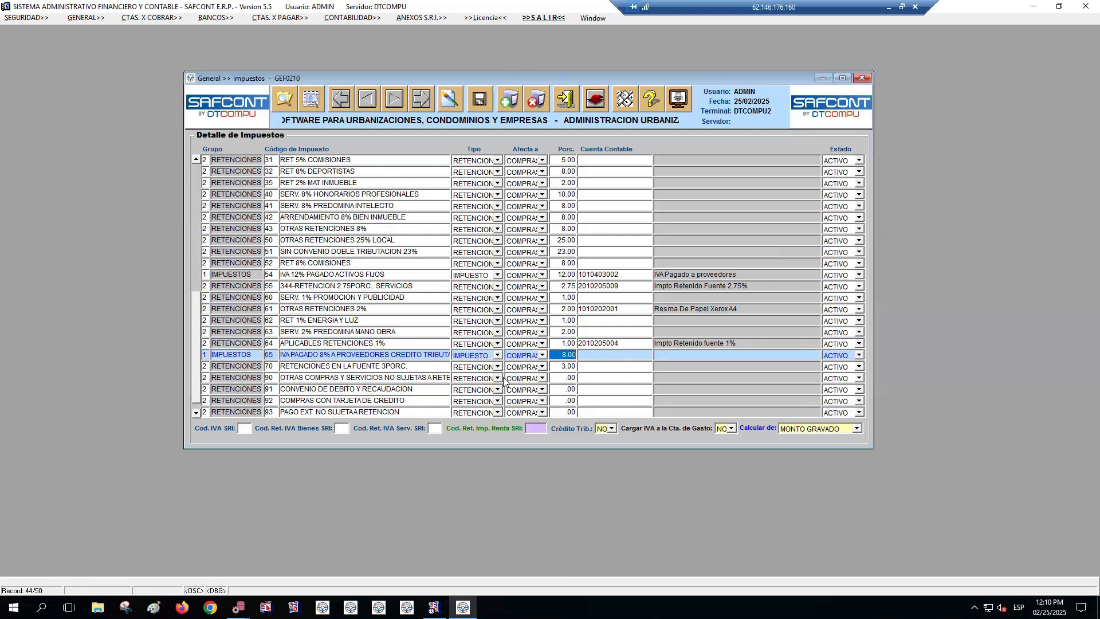
left_click(585, 355)
key("ctrl+v")
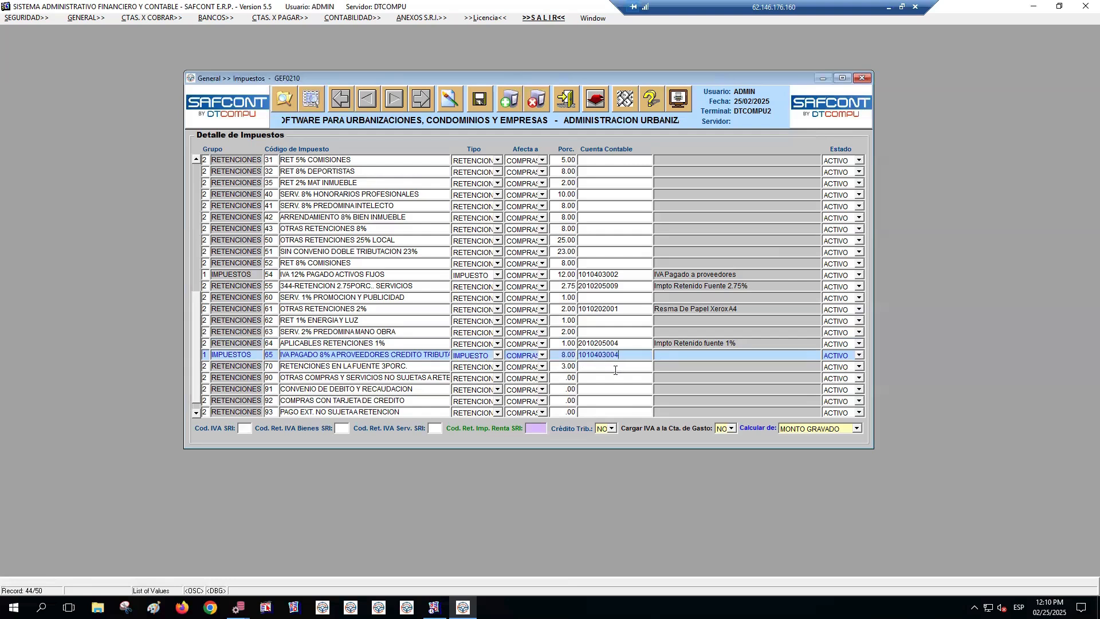
key("Tab")
left_click(362, 22)
mouse_move(367, 31)
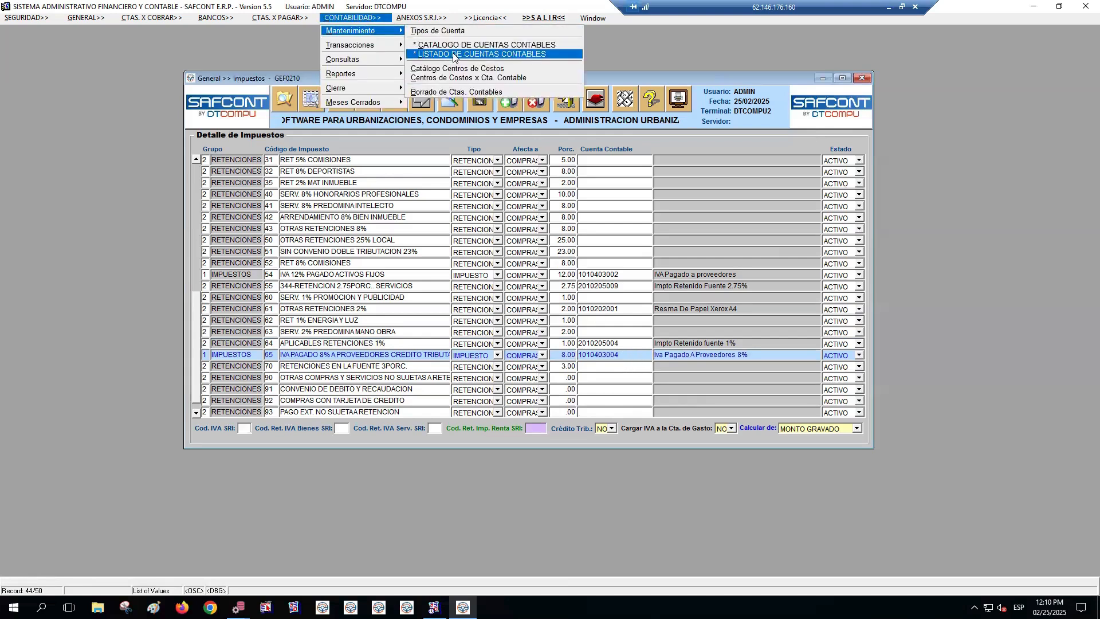
left_click(735, 359)
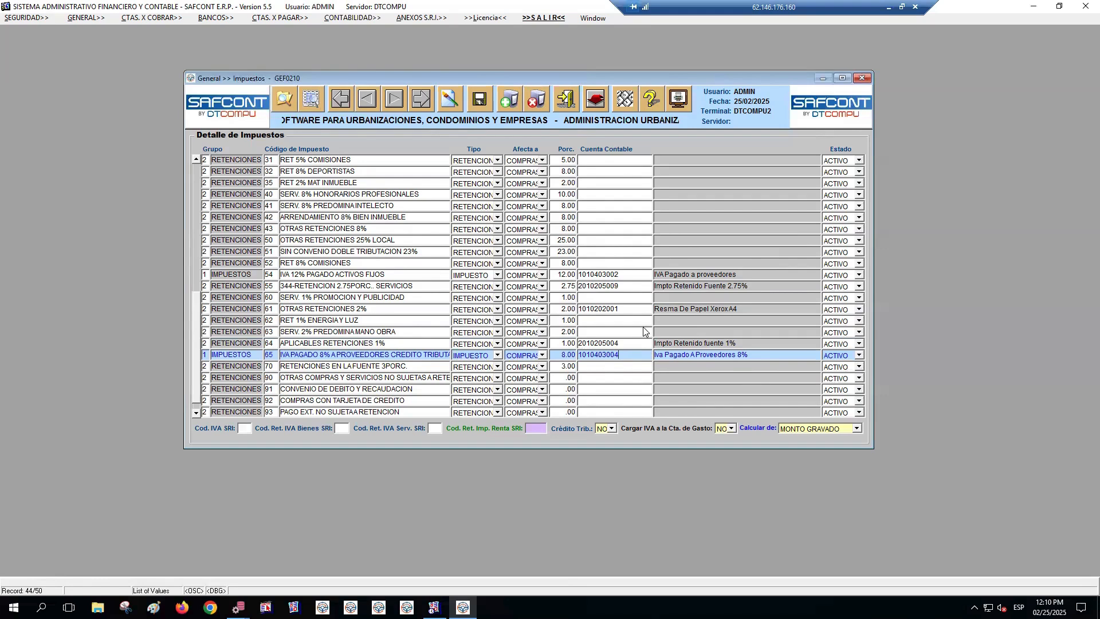
Configure tax 65 with Cargar IVA a la Cta. de Gasto NO, Calcular de MONTO GRAVADO and Crédito Trib. SI
left_click(722, 429)
left_click(805, 432)
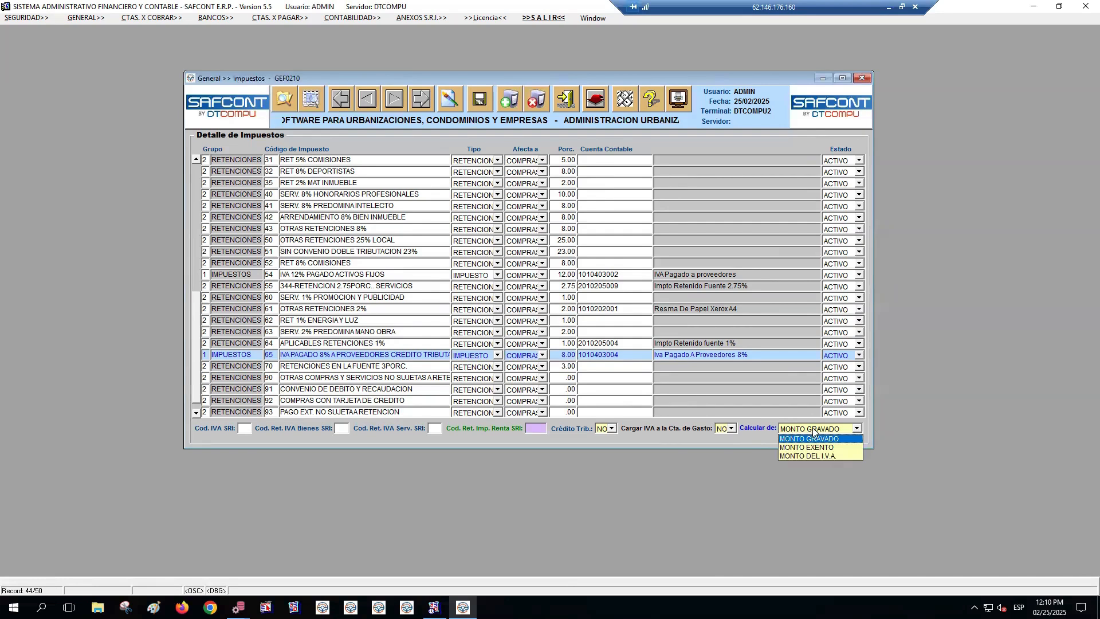
left_click(807, 437)
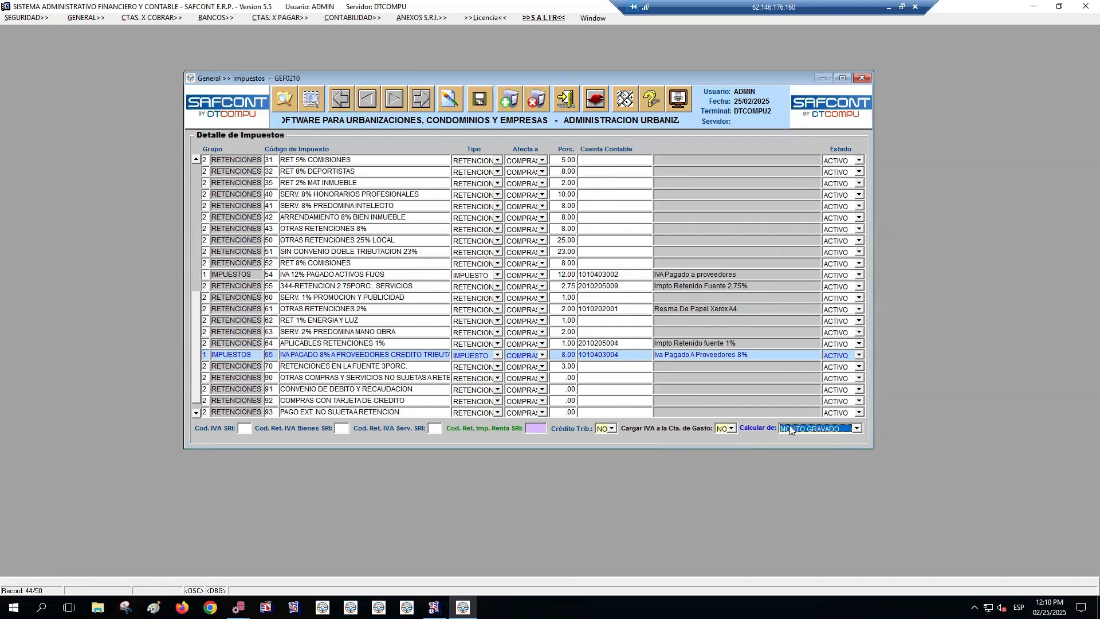
left_click(612, 429)
Check the list of SRI IVA codes available for tax 65 and close it without choosing one
left_click(610, 429)
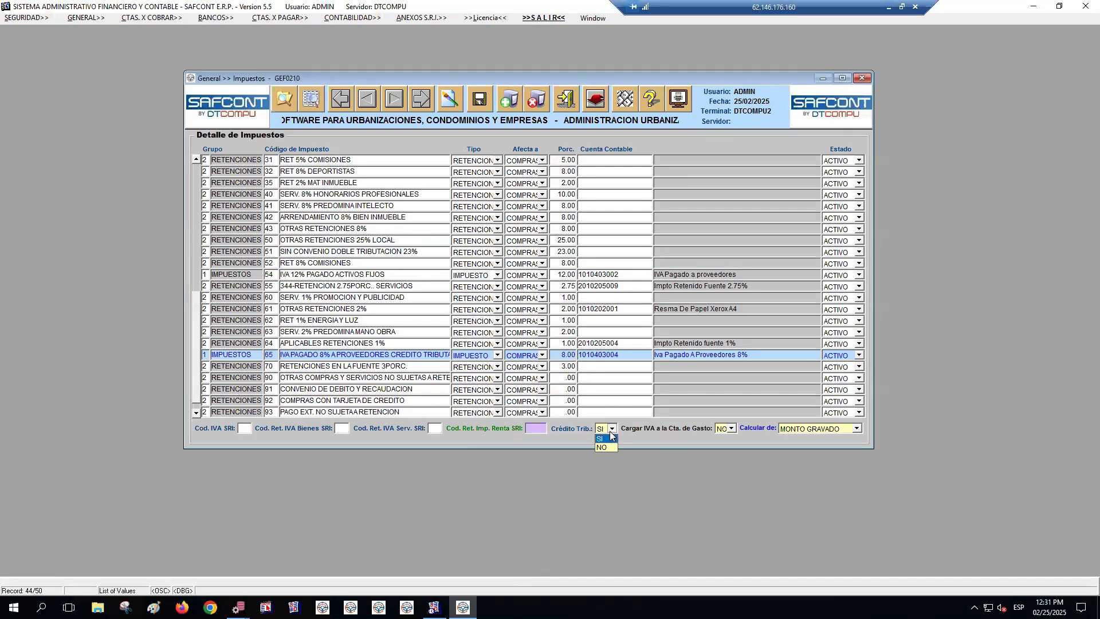
left_click(609, 430)
left_click(405, 19)
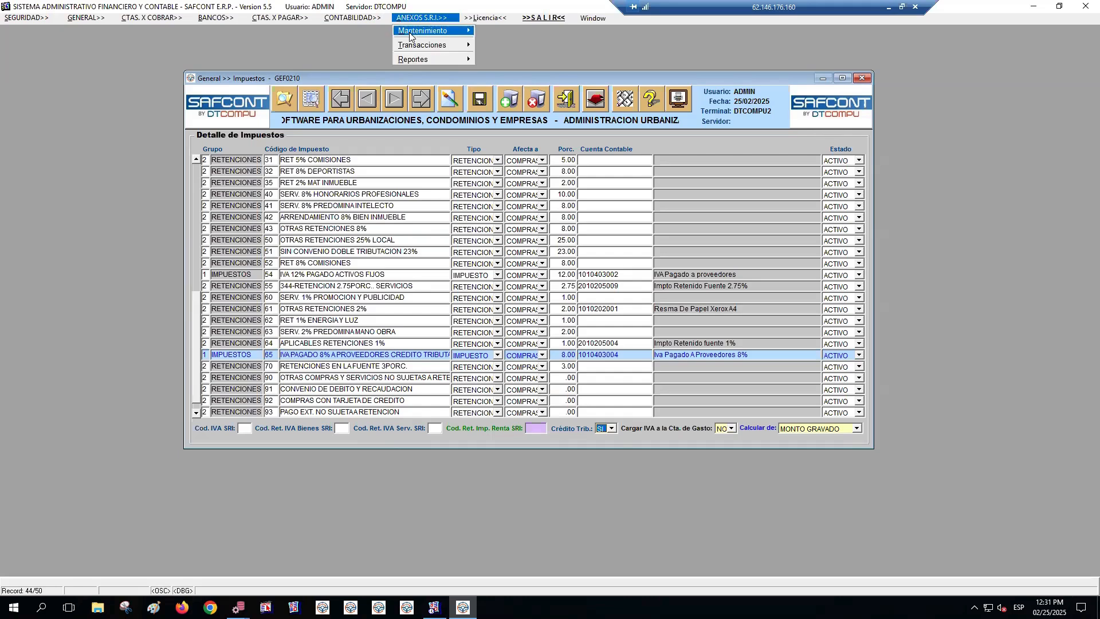
mouse_move(419, 36)
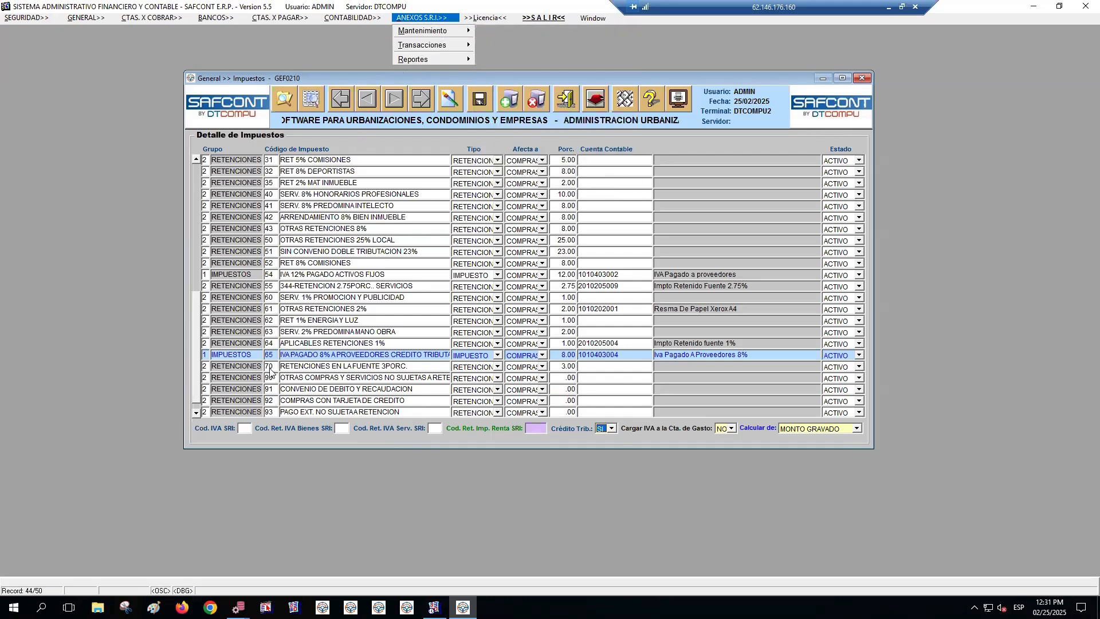
left_click(299, 359)
left_click_drag(320, 356, 331, 356)
left_click(246, 429)
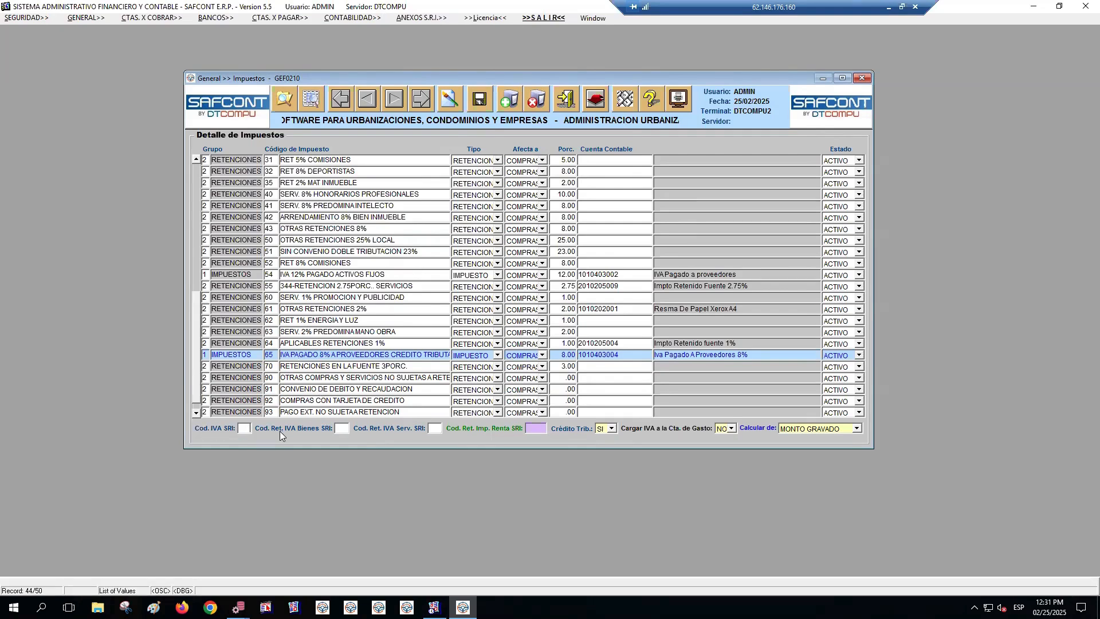
key("F9")
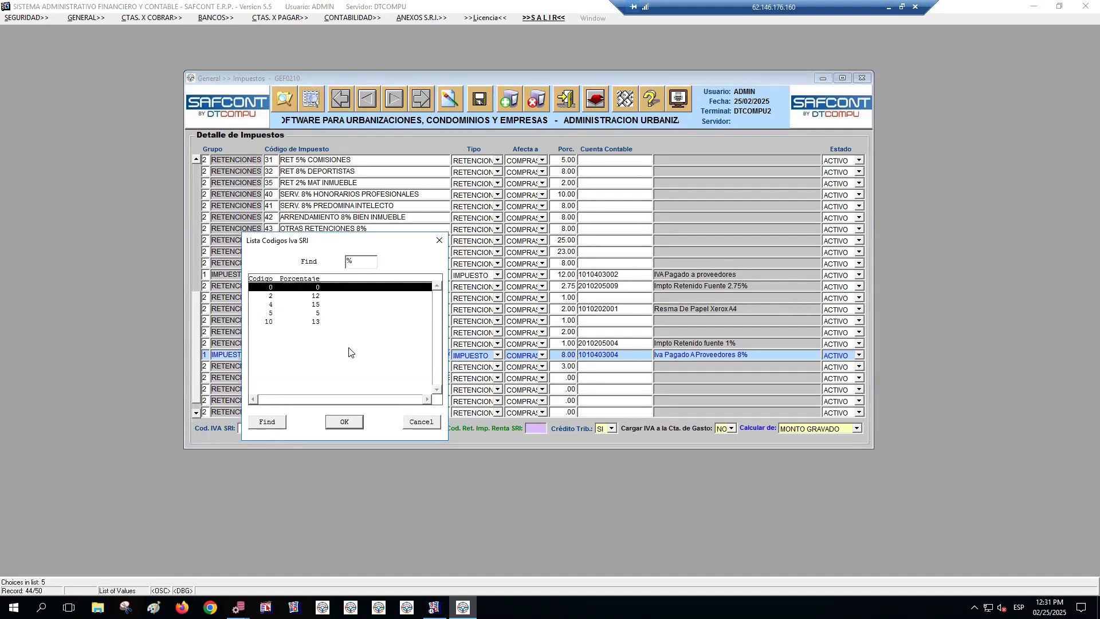
left_click(412, 426)
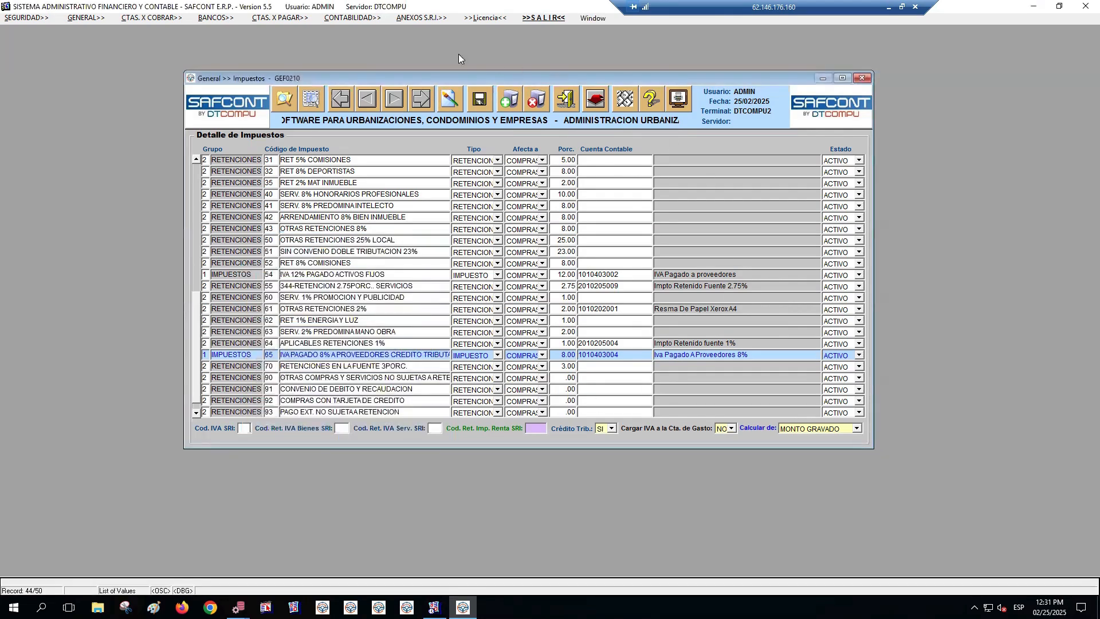
Delete the code 8 record from the SRI annexes' IVA percentages and save the deletion
left_click(422, 22)
mouse_move(427, 34)
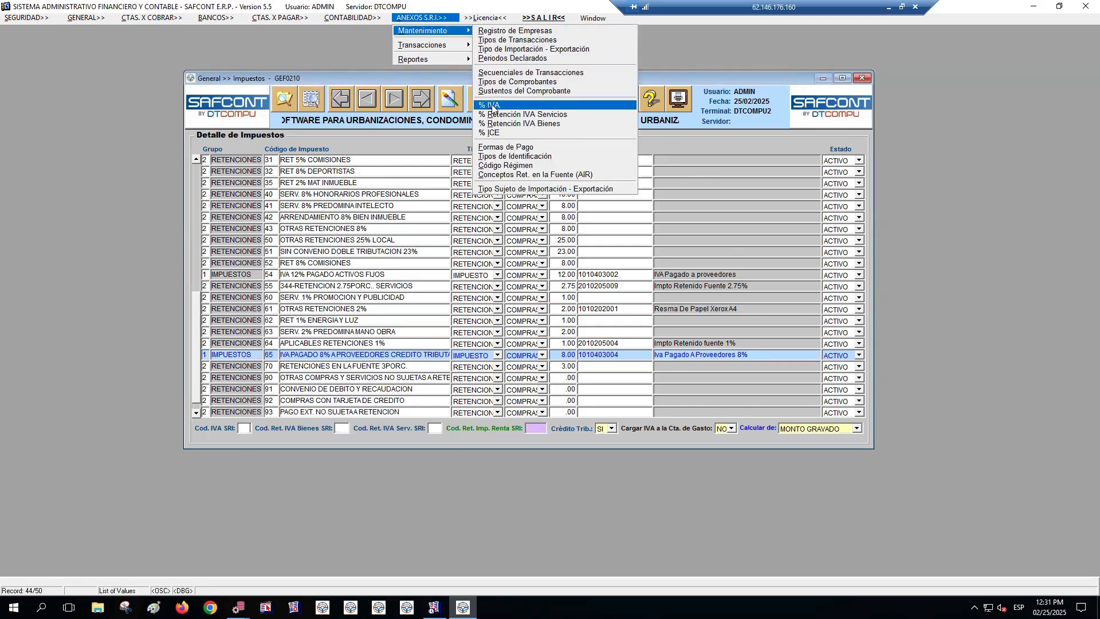
left_click(497, 106)
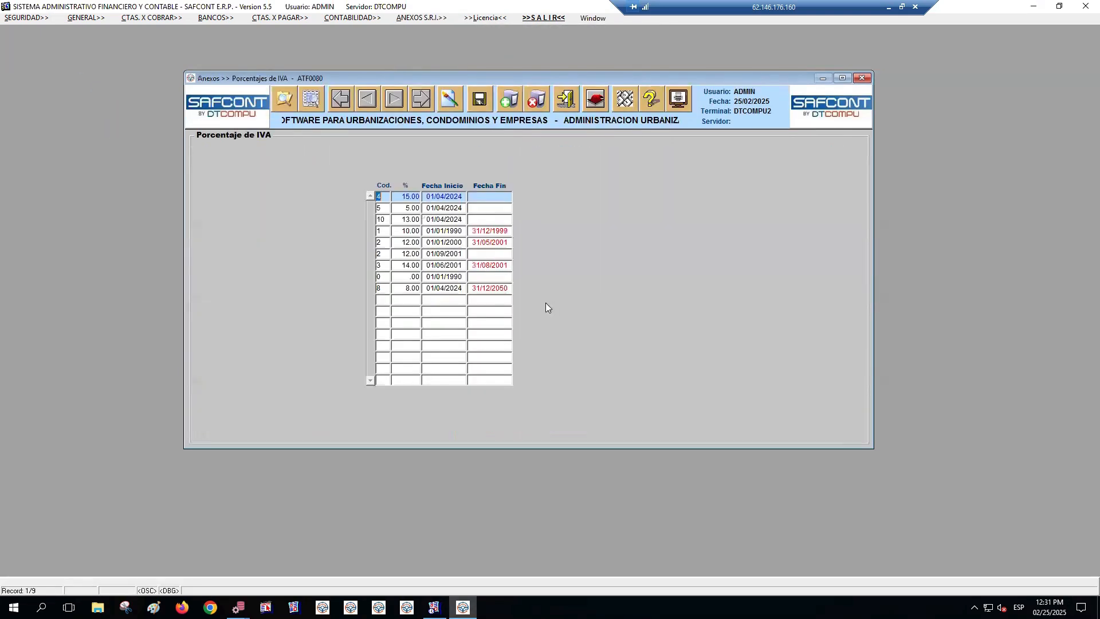
left_click(410, 243)
left_click(416, 289)
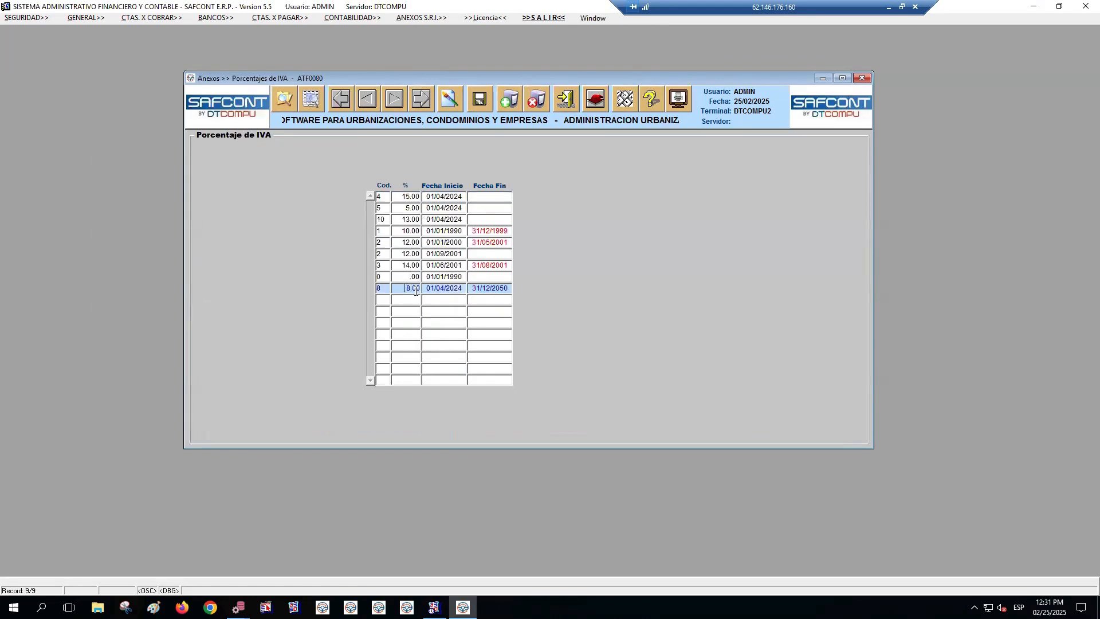
left_click(443, 290)
left_click(538, 103)
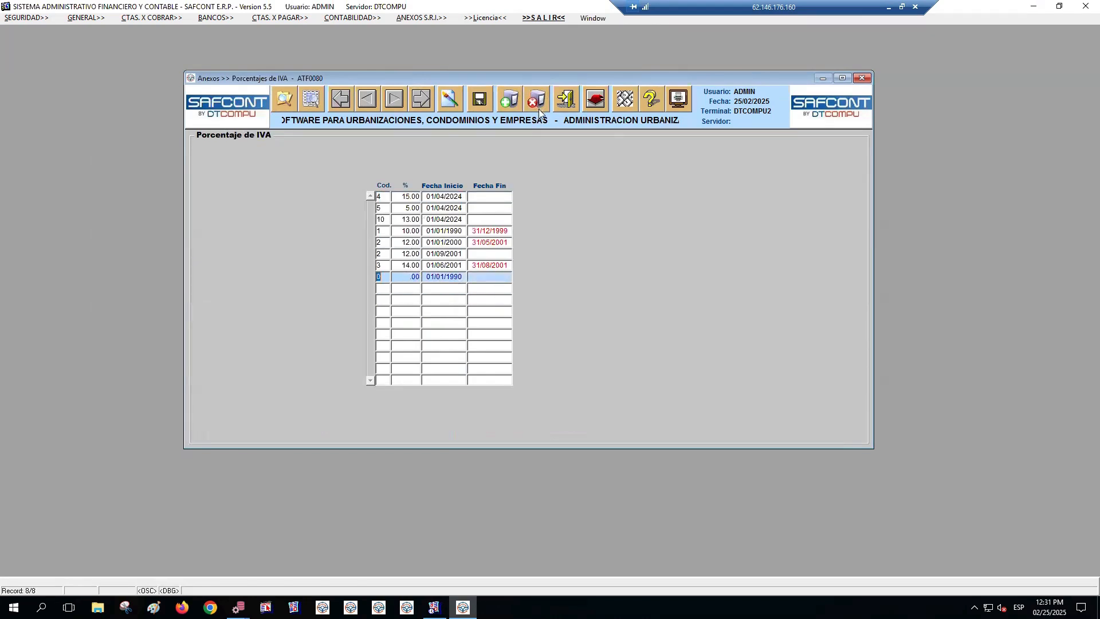
left_click(480, 103)
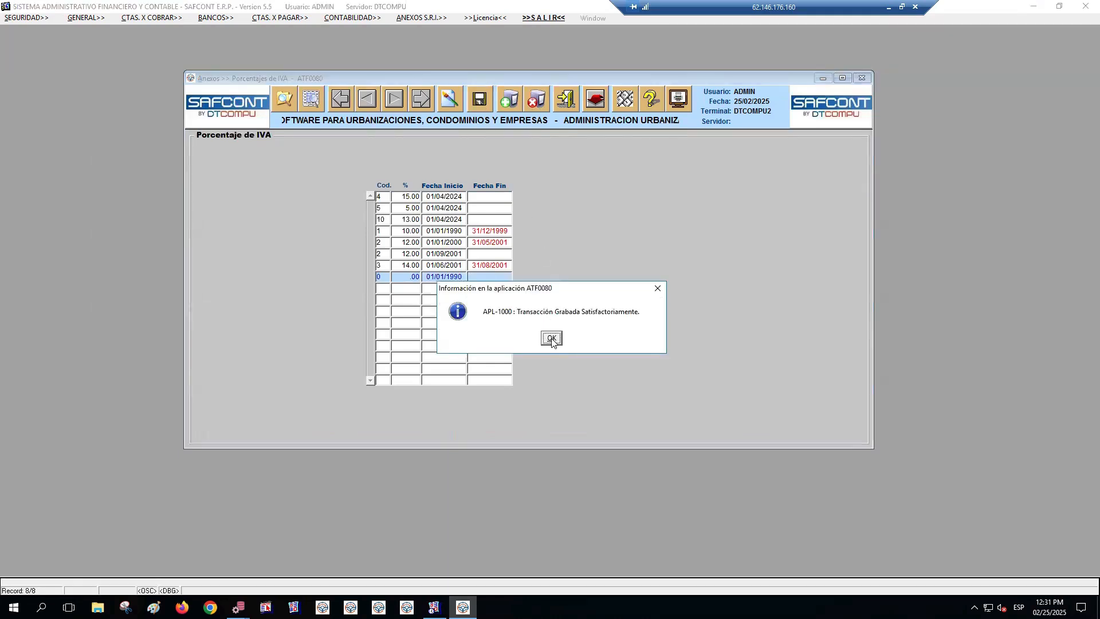
left_click(551, 338)
Add IVA percentage code 8 at 8% with start date 01/04/2024 and no end date, save it and close the form
left_click(388, 290)
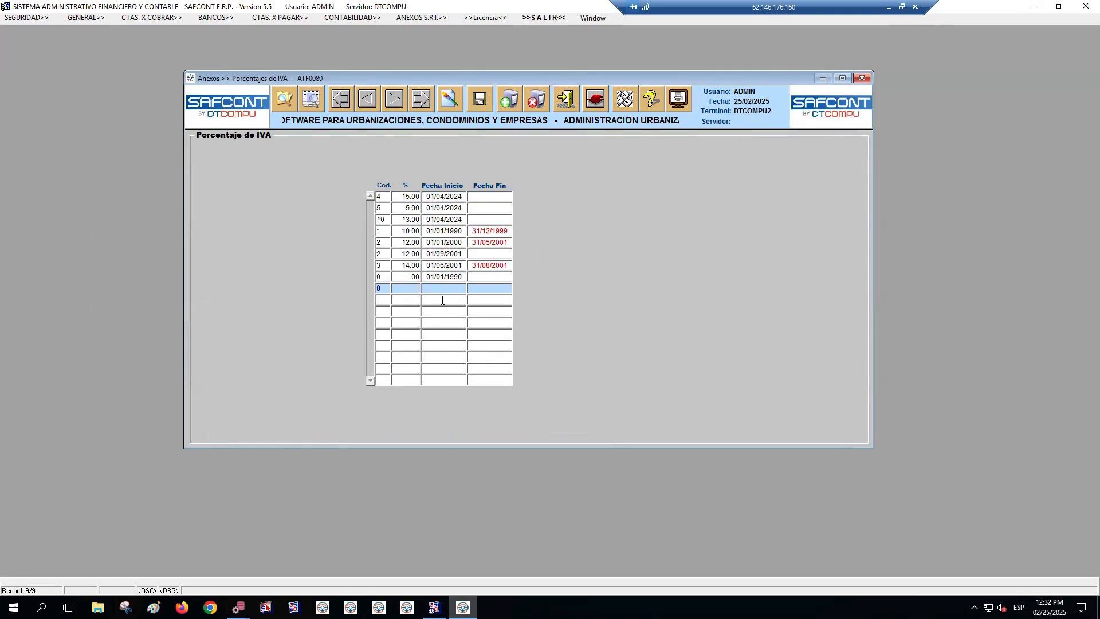
key("Tab")
type("01042024")
key("Tab")
left_click(480, 99)
left_click(559, 338)
left_click(385, 288)
left_click(442, 289)
left_click(576, 99)
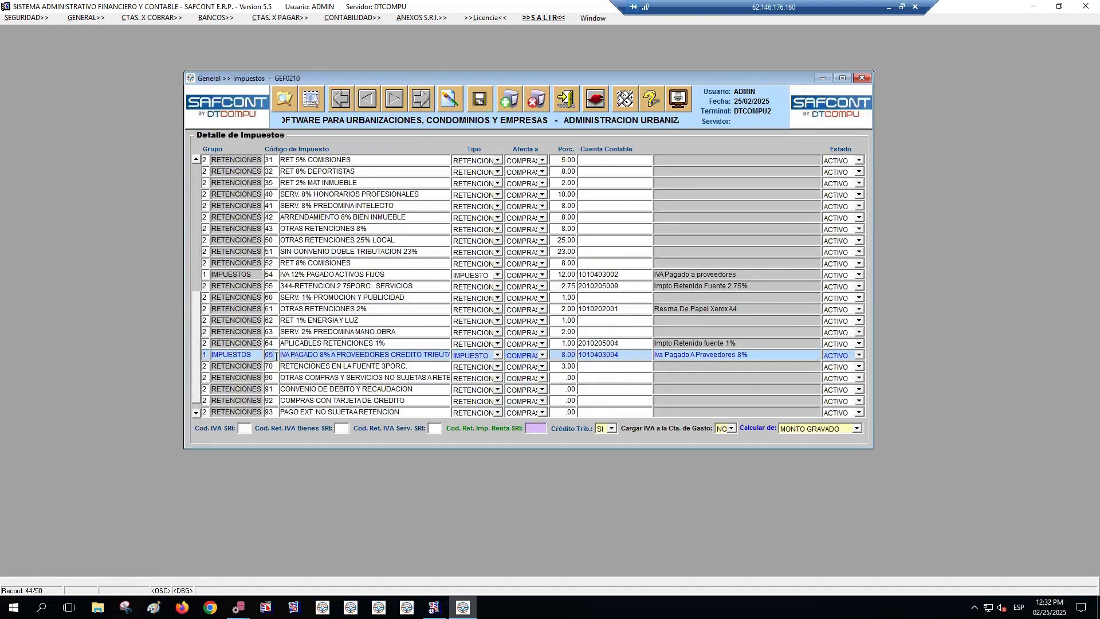
Assign SRI IVA code 8 to tax 65, save the record and exit the Impuestos form
left_click(267, 356)
left_click(298, 353)
left_click(295, 18)
mouse_move(308, 50)
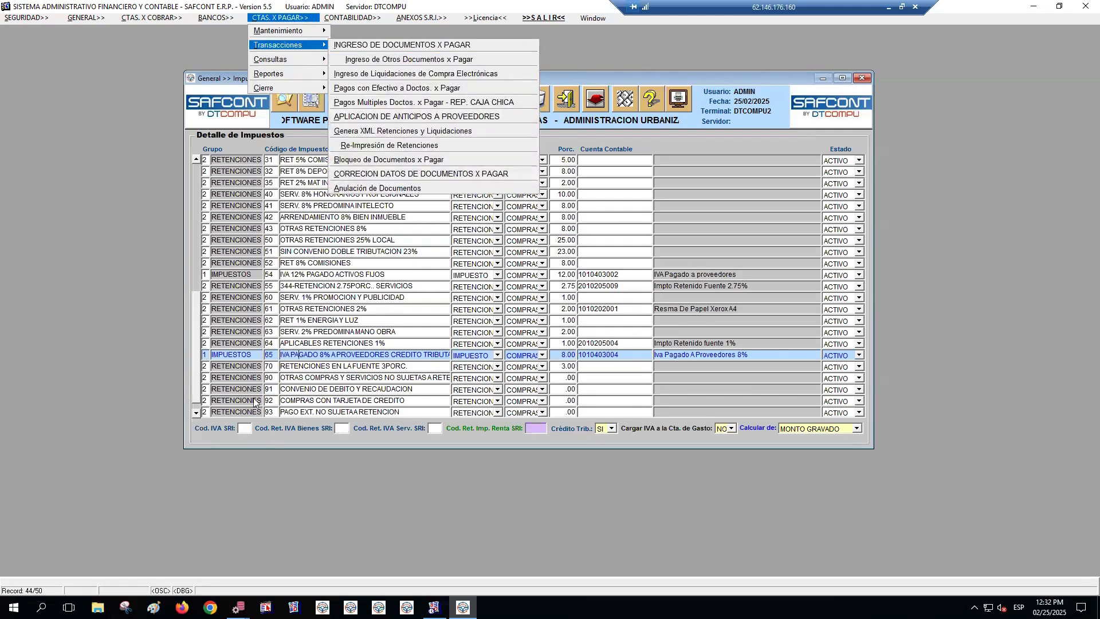
left_click(246, 430)
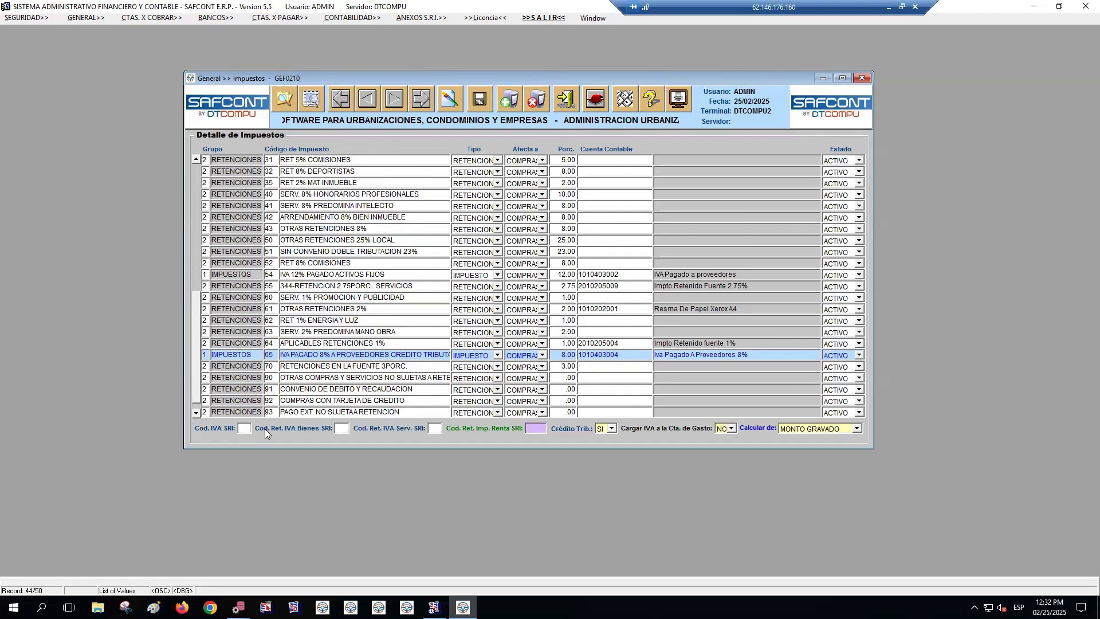
key("F9")
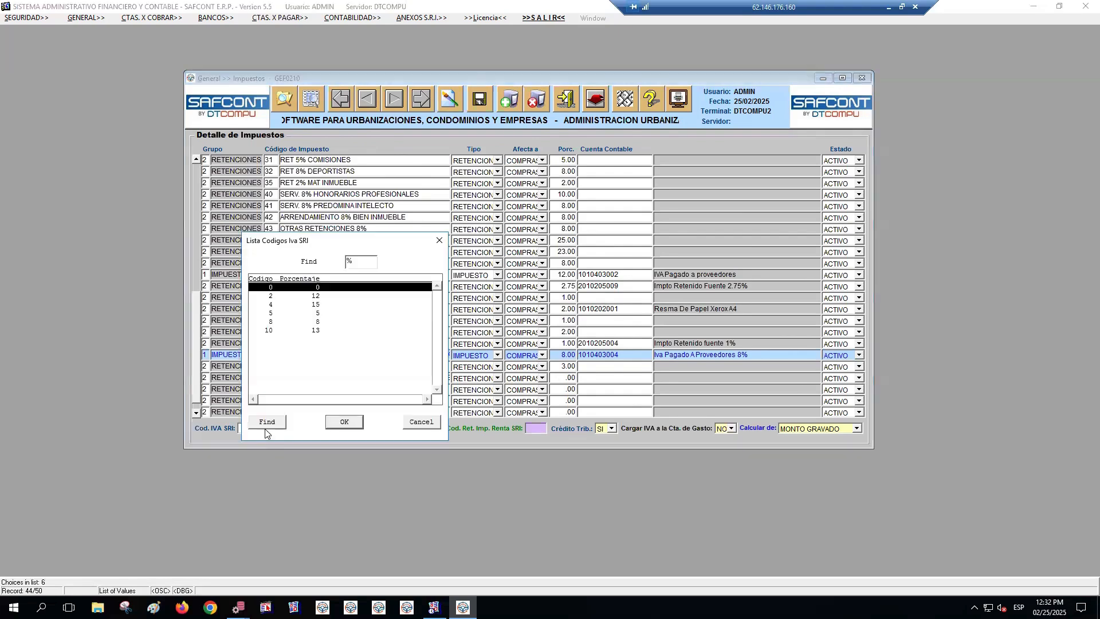
left_click(287, 323)
double_click(287, 322)
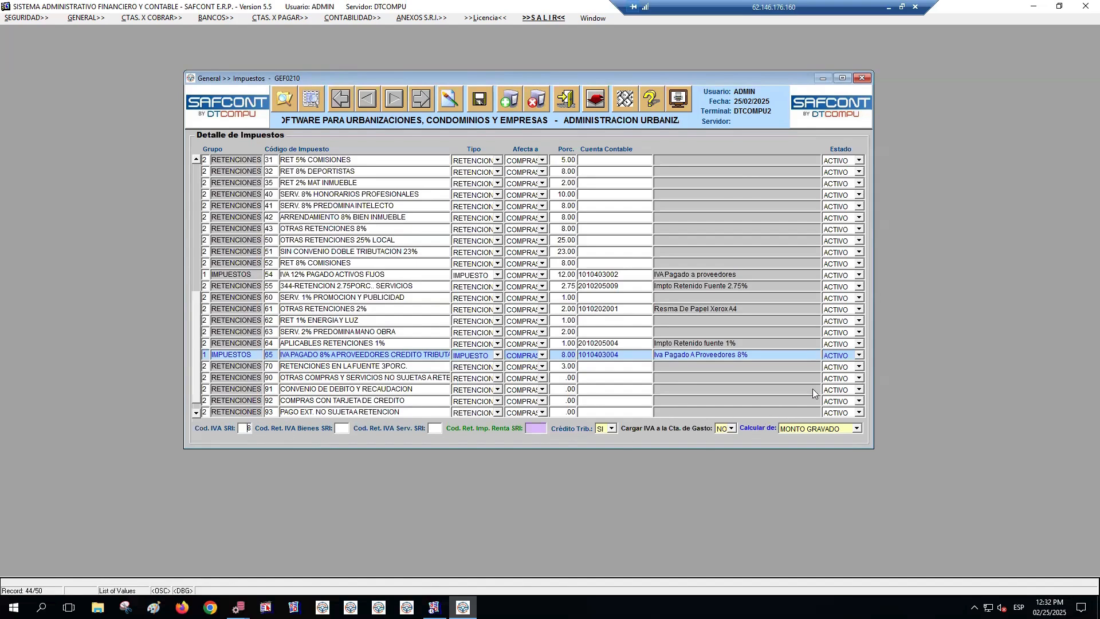
left_click(487, 99)
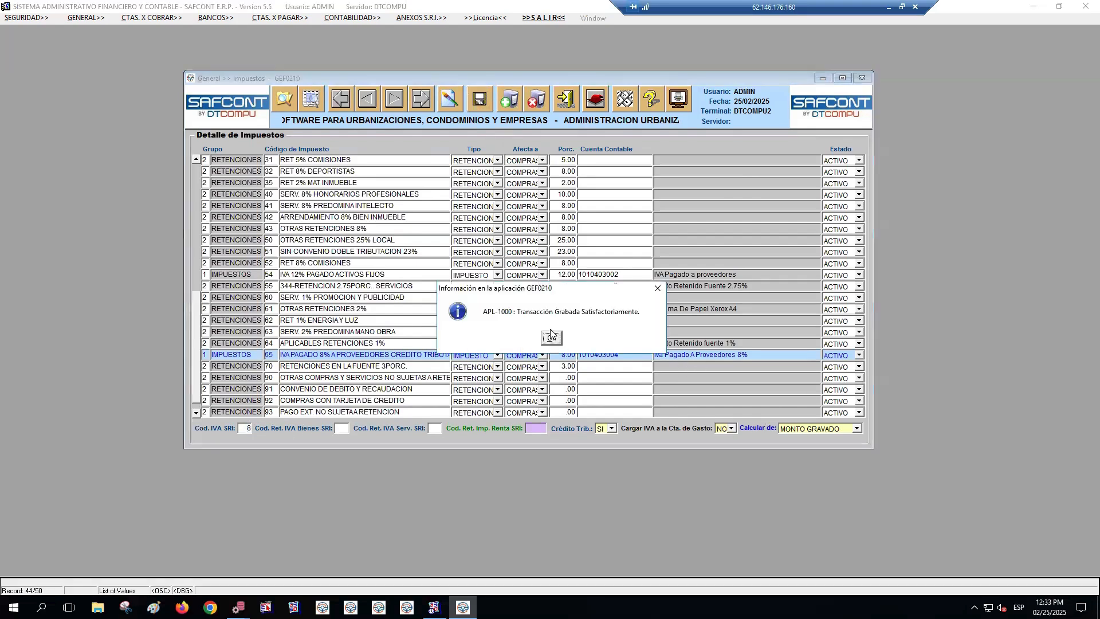
left_click(552, 338)
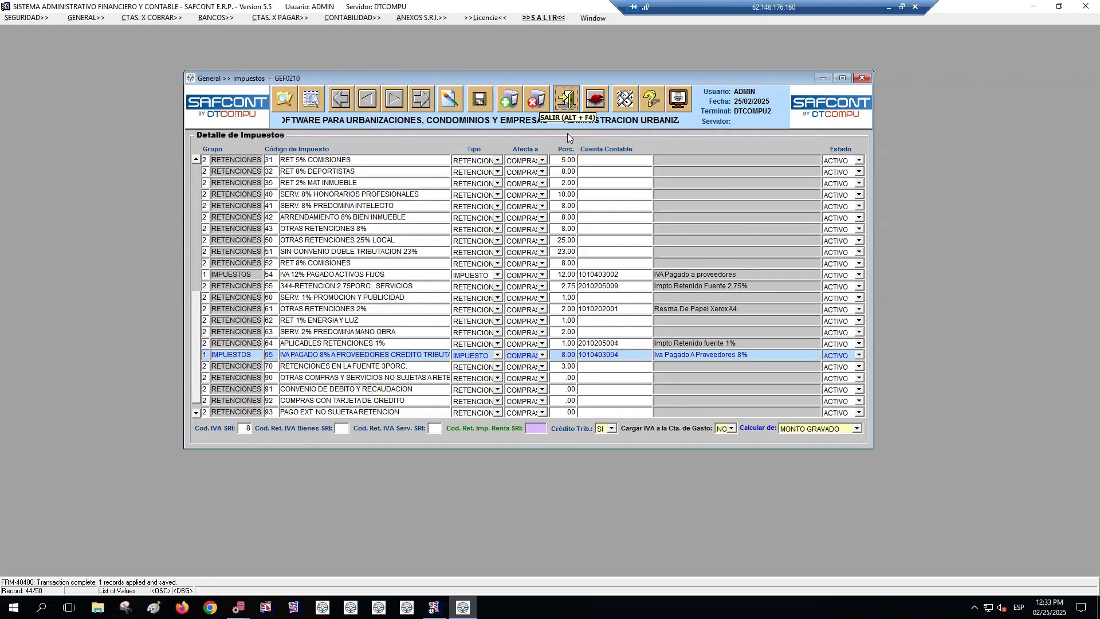
left_click(567, 99)
Start a new record in Ingreso de Documentos x Pagar for supplier 61, INTERNATIONAL WATER SERVICES (GUAYAQUIL) INTERAGUA C LTDA, with Tipo BIENES
left_click(276, 18)
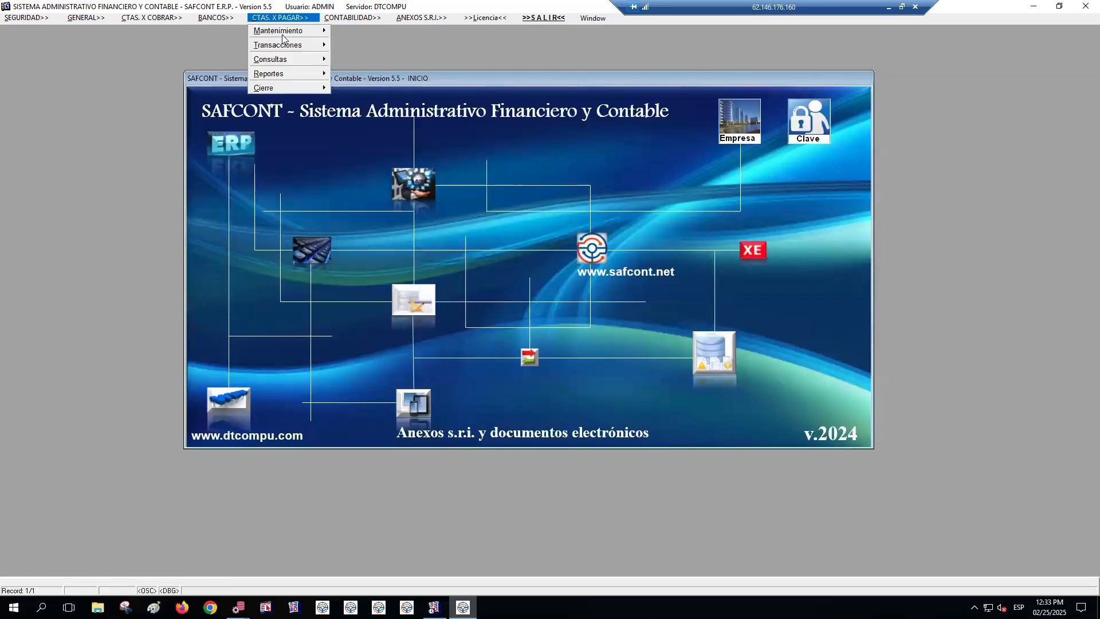
mouse_move(285, 46)
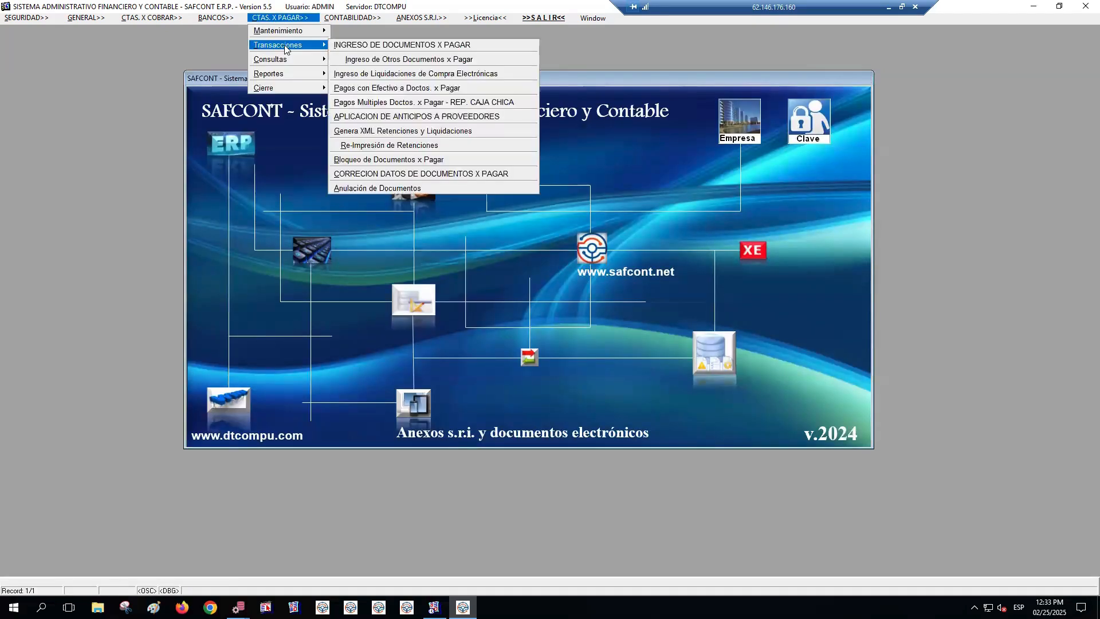
left_click(427, 46)
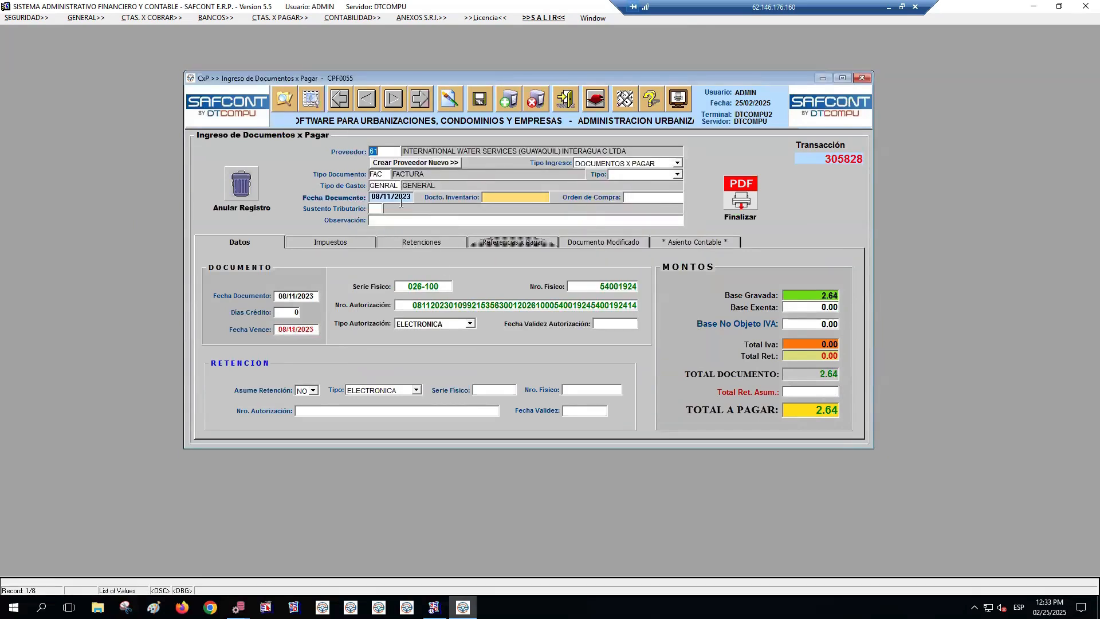
left_click(509, 104)
key("F9")
key("Return")
Set the payable's document type to FAC and expense type to 101 ALQUILER DE SOFTWARE, accepting date 25/02/2025 and Sustento Tributario 02
key("Return")
key("Return")
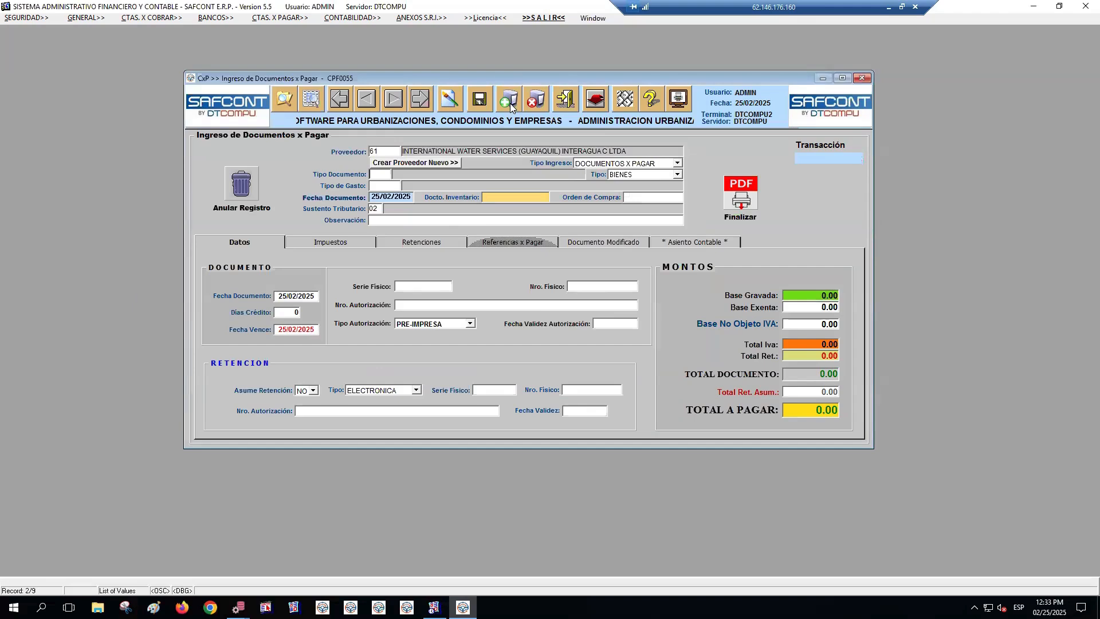
key("F9")
key("Return")
key("Return")
key("F9")
key("Return")
type("A221")
key("F9")
key("Escape")
key("F9")
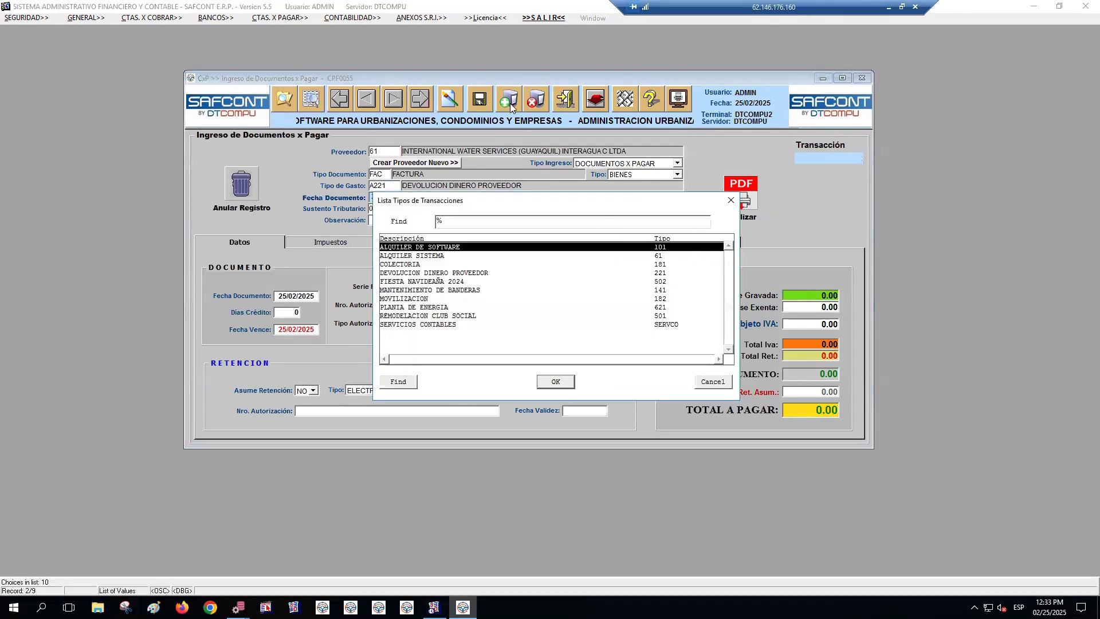
key("Return")
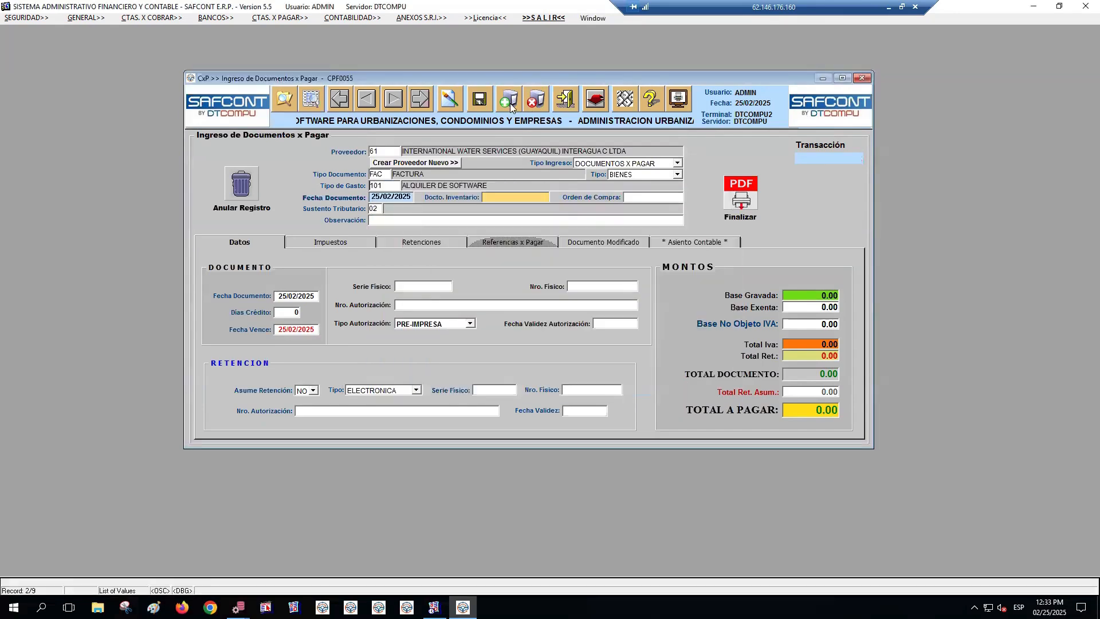
key("Return")
key("Return")
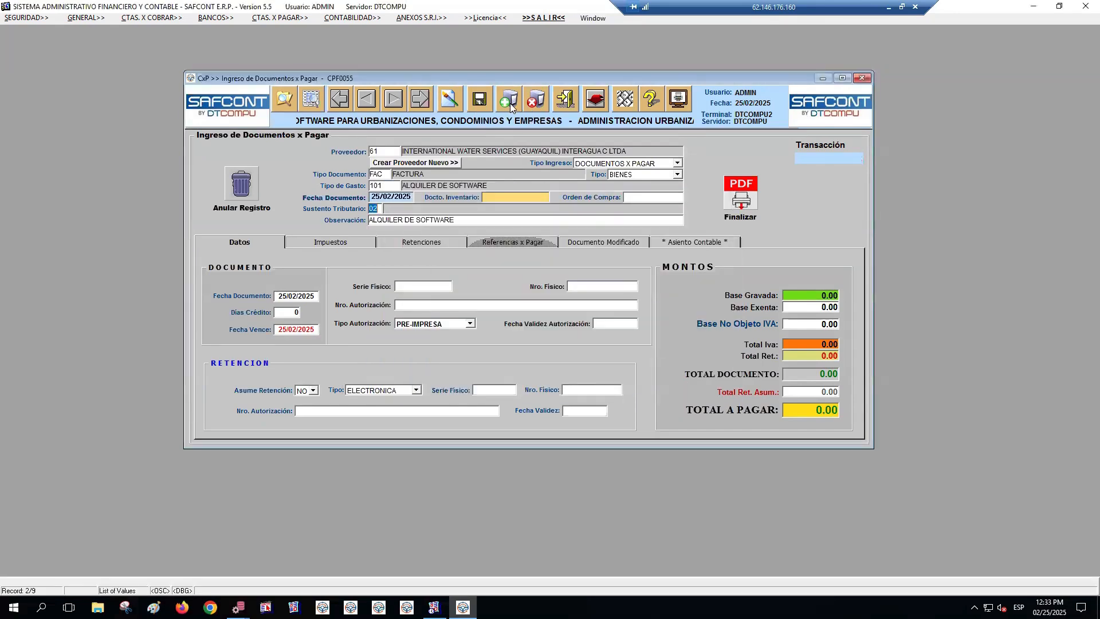
key("Return")
key("Return")
key("Return")
key("Return")
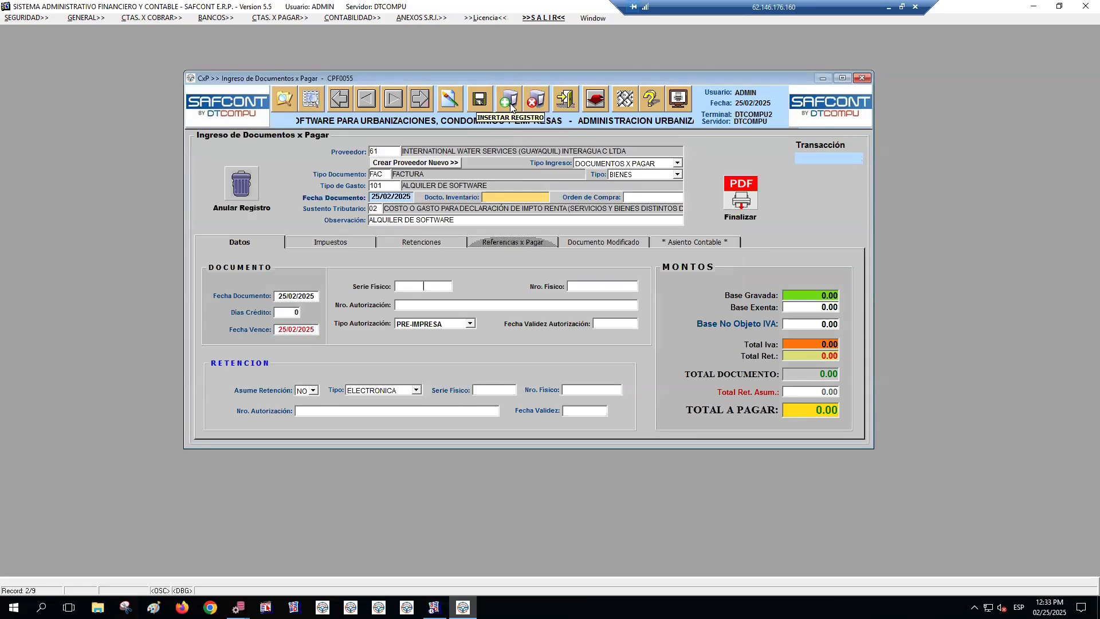
type("0010016565")
key("Return")
type("9999")
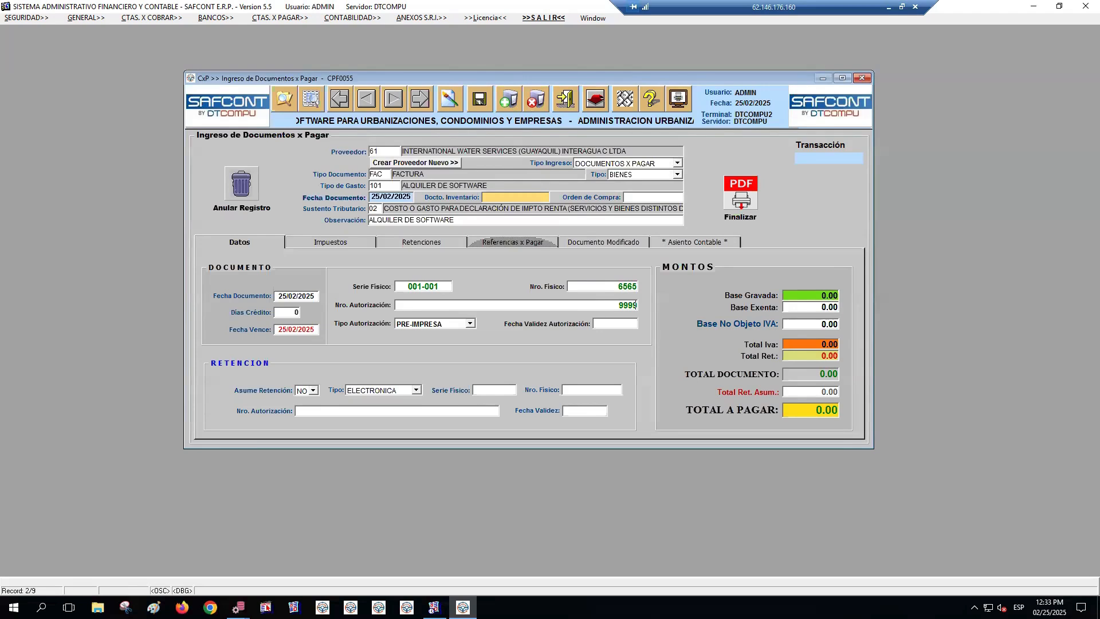
type("998888")
key("Return")
type("31/12/2025")
key("Return")
key("Return")
key("Return")
Set the invoice's retention type to SIN RETENCION and its Base Gravada to 500
left_click(378, 391)
left_click(372, 418)
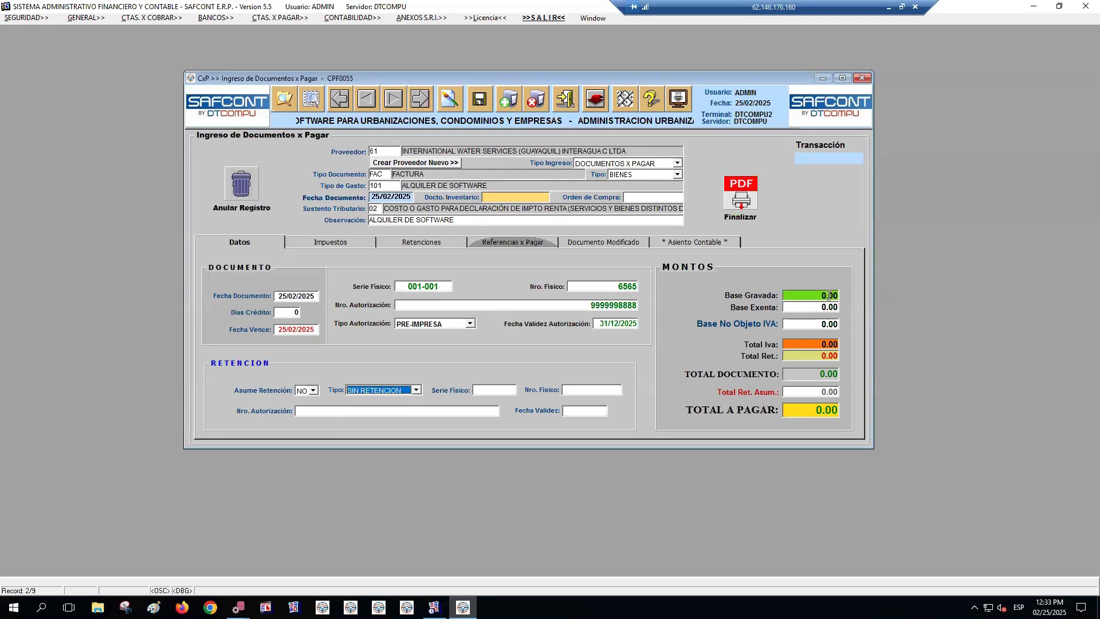
key("Return")
type("500")
key("Return")
Look up the tax types offered for the invoice's first Impuestos line and close the list
left_click(330, 243)
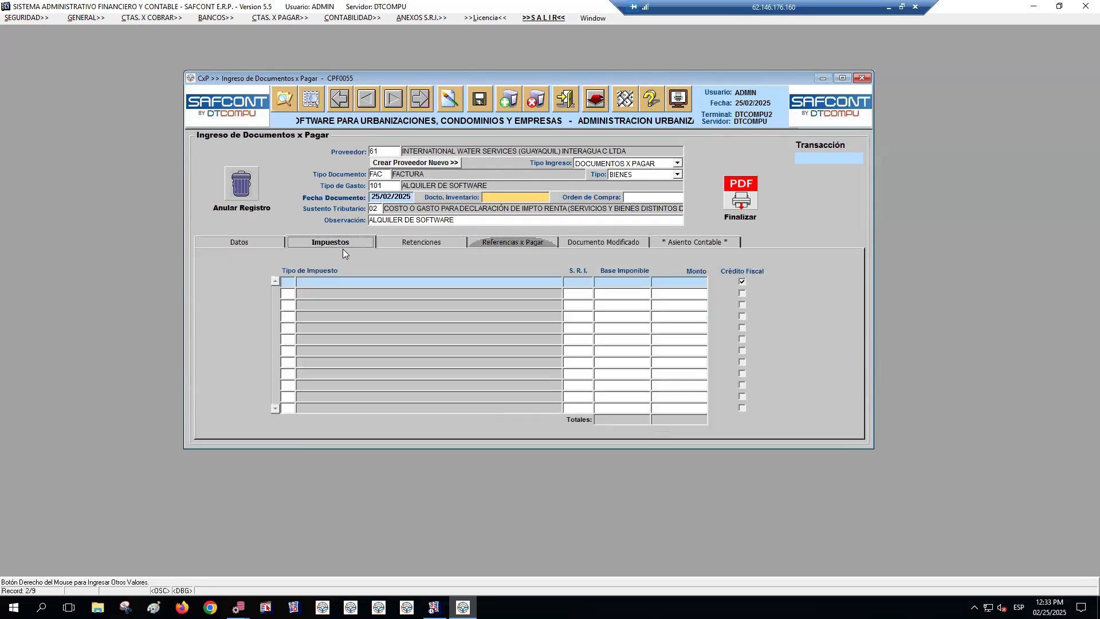
left_click(293, 282)
key("Return")
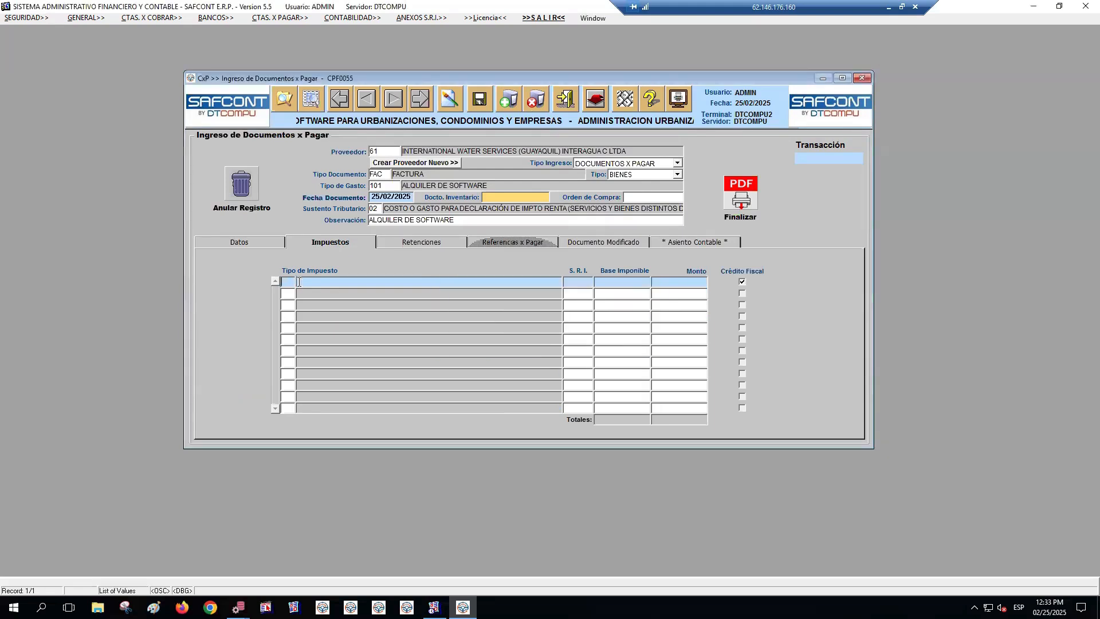
key("F9")
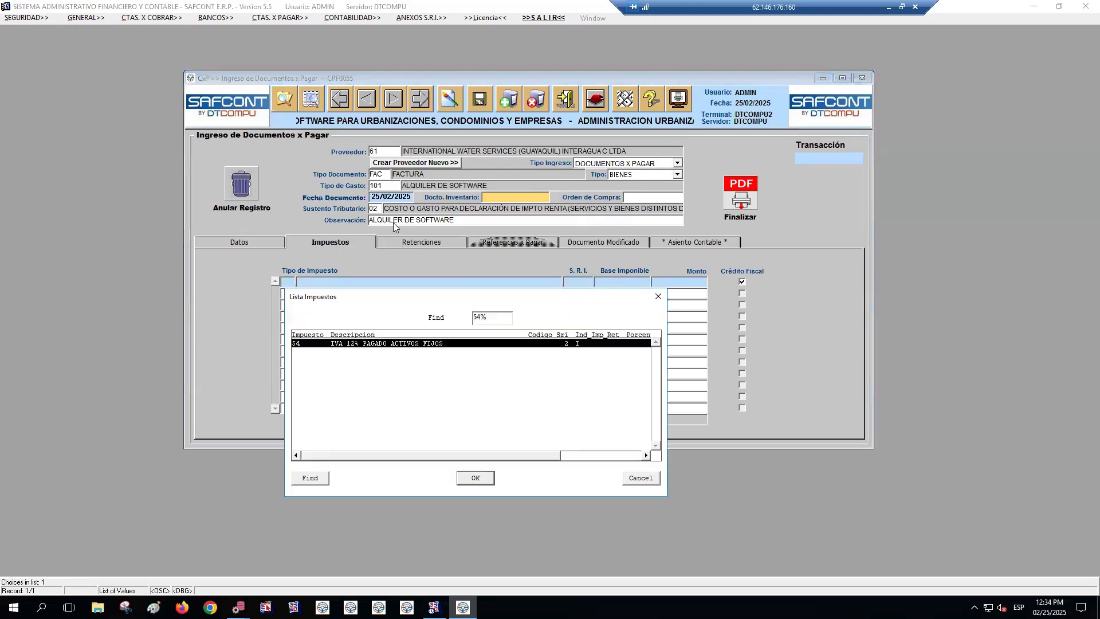
key("Escape")
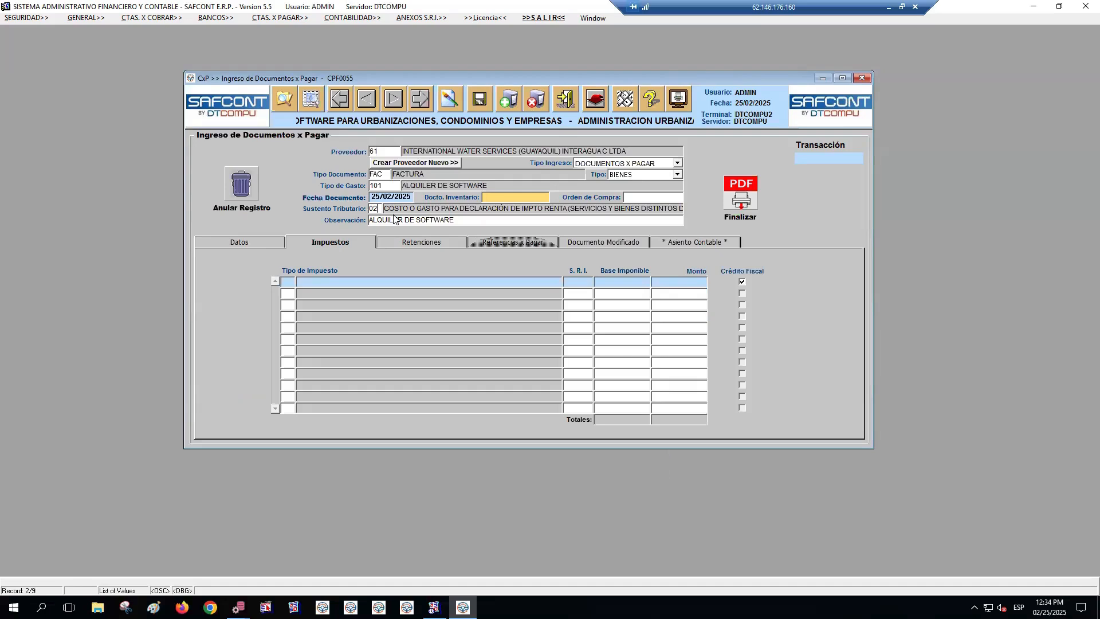
Change the invoice's Sustento Tributario to 01, CRÉDITO TRIBUTARIO PARA DECLARACIÓN DE IVA for services and goods other than inventory and fixed assets
key("F9")
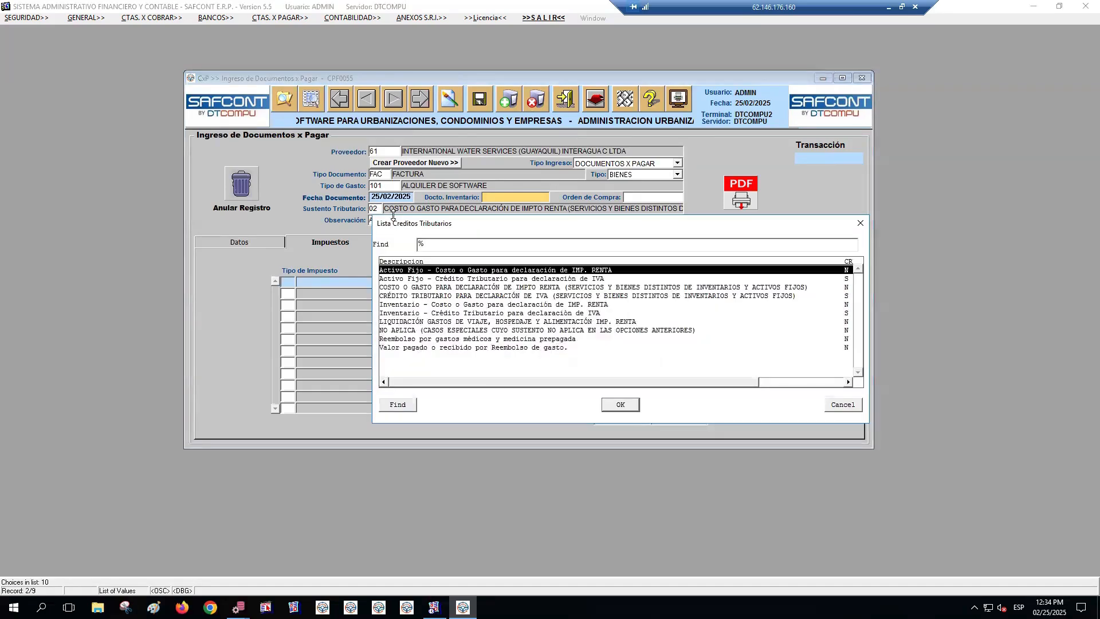
key("Down")
key("Down")
key("Down")
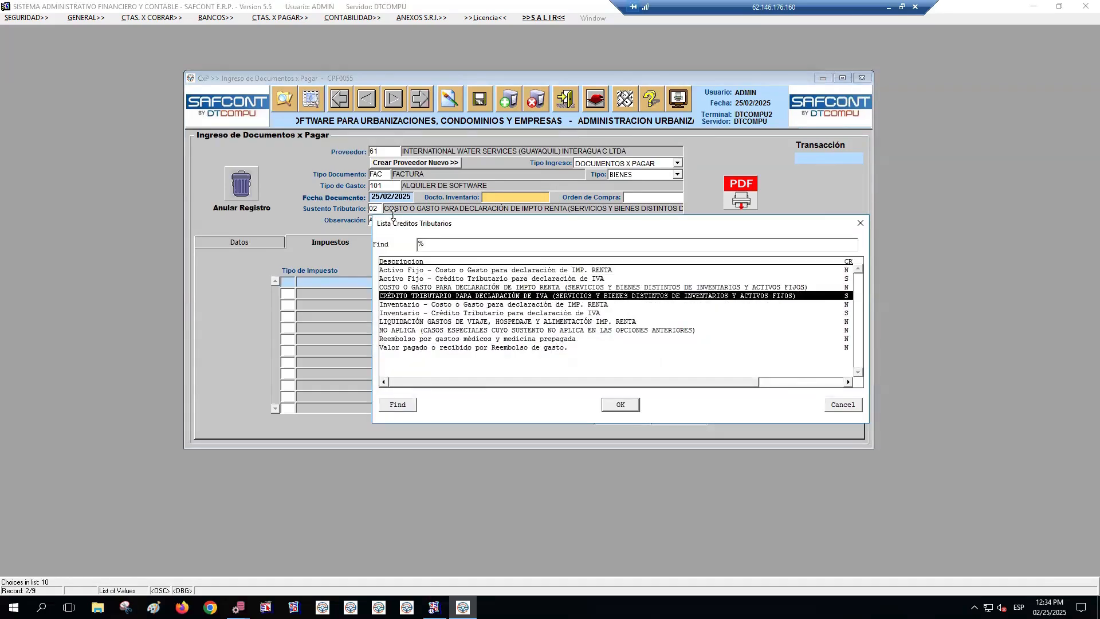
key("Return")
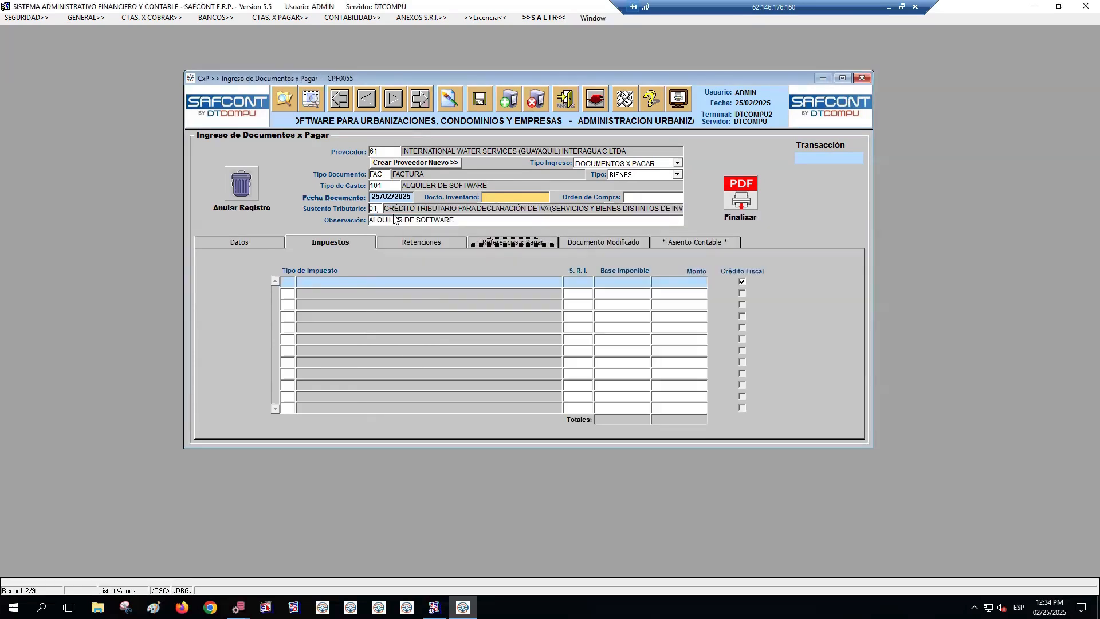
Apply tax 65, IVA PAGADO 8% A PROVEEDORES CREDITO TRIBUTARIO, to the invoice's first Impuestos line and have its amount calculated
left_click(290, 283)
key("F9")
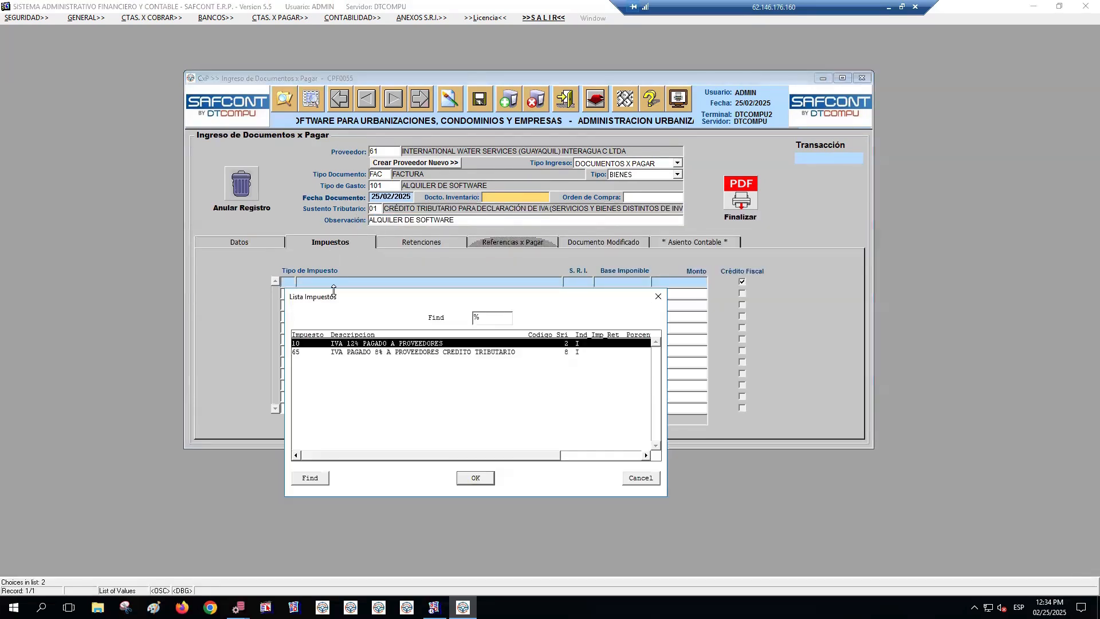
key("Down")
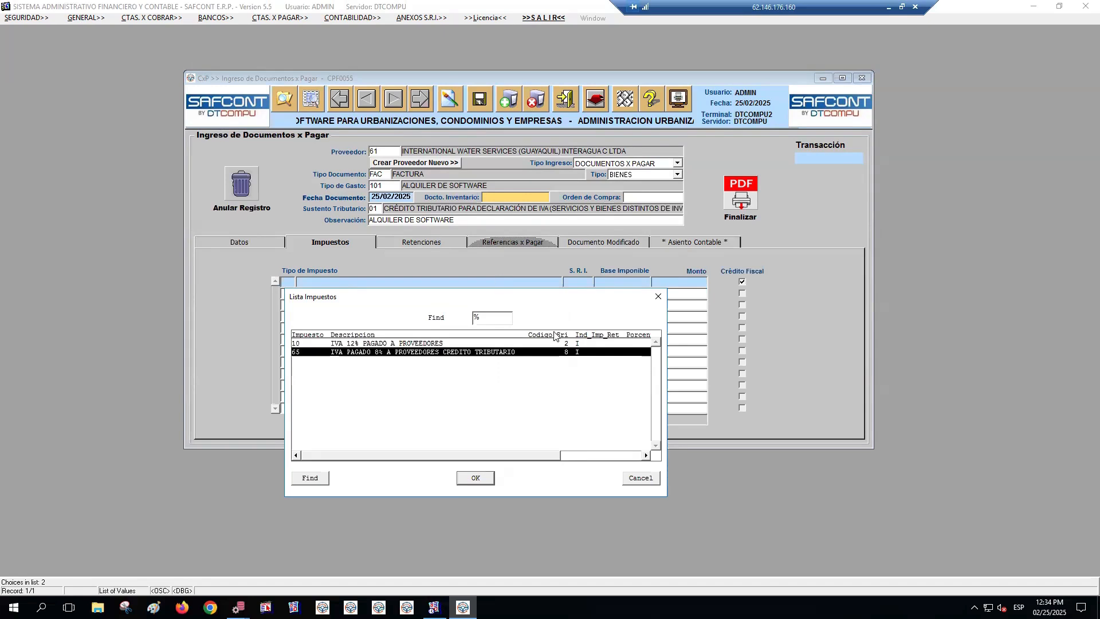
double_click(563, 352)
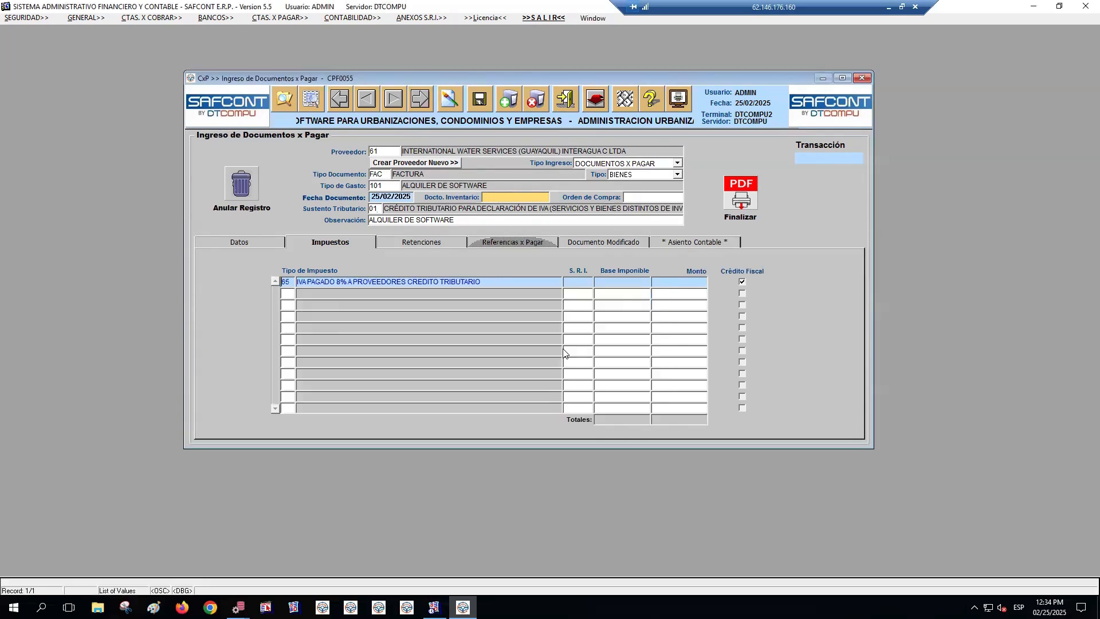
left_click(362, 243)
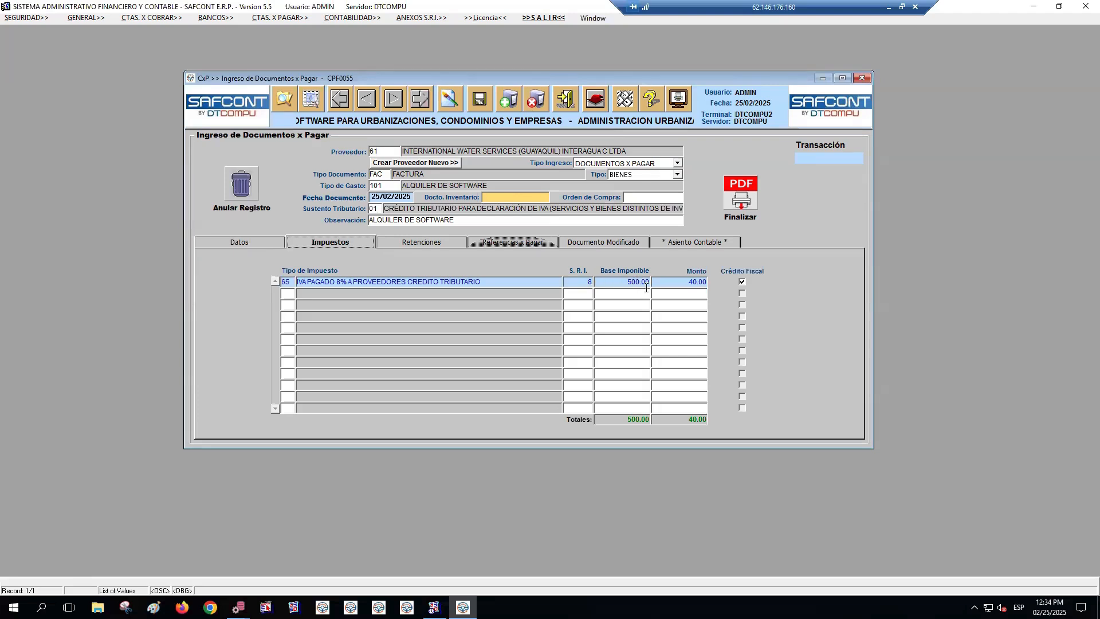
Review the invoice's totals and its tax line, and exit the payable document entry form to the main screen
left_click(269, 239)
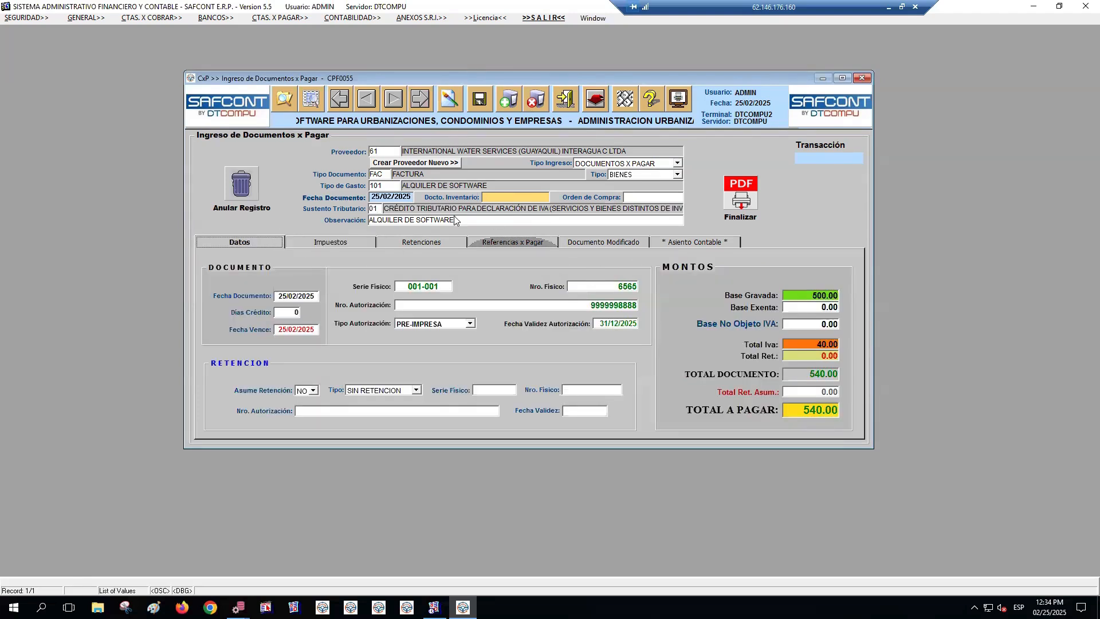
left_click(356, 242)
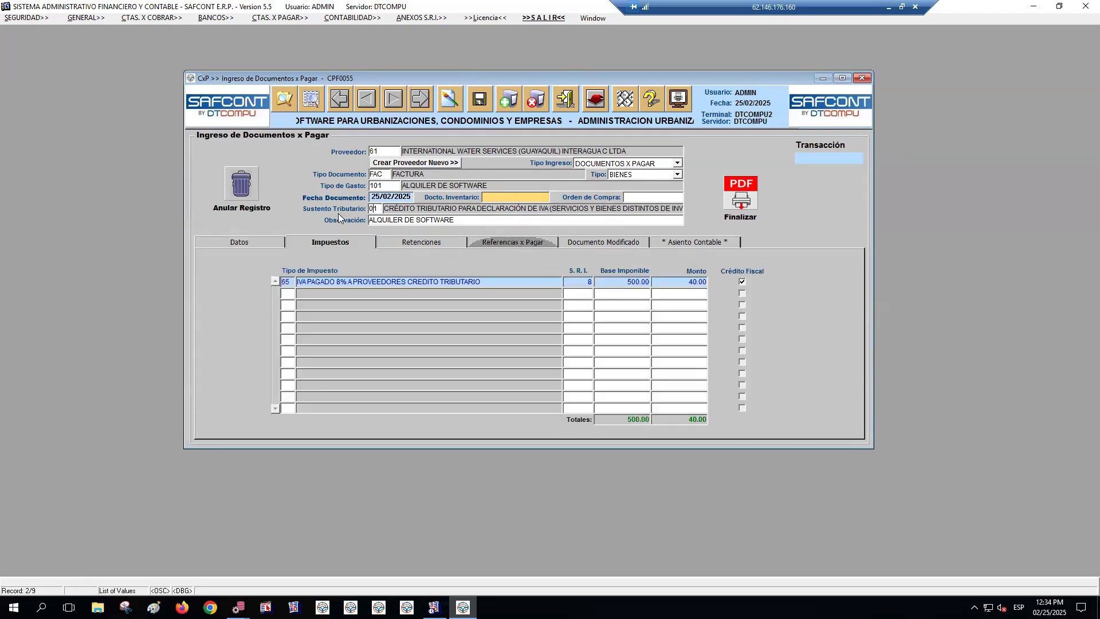
left_click(292, 283)
left_click(563, 101)
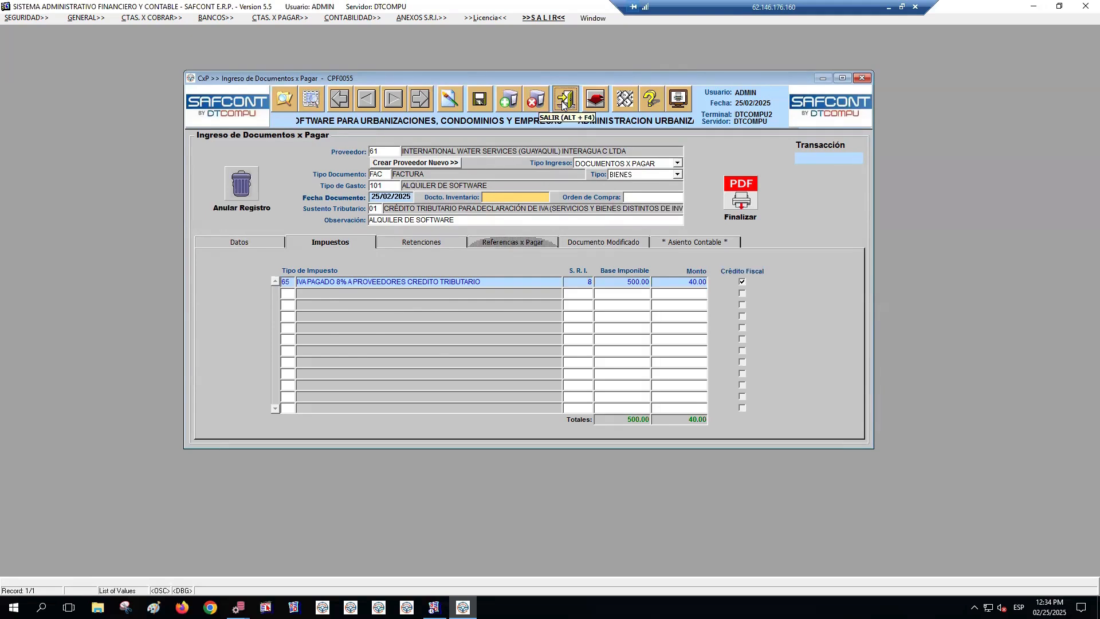
left_click(551, 338)
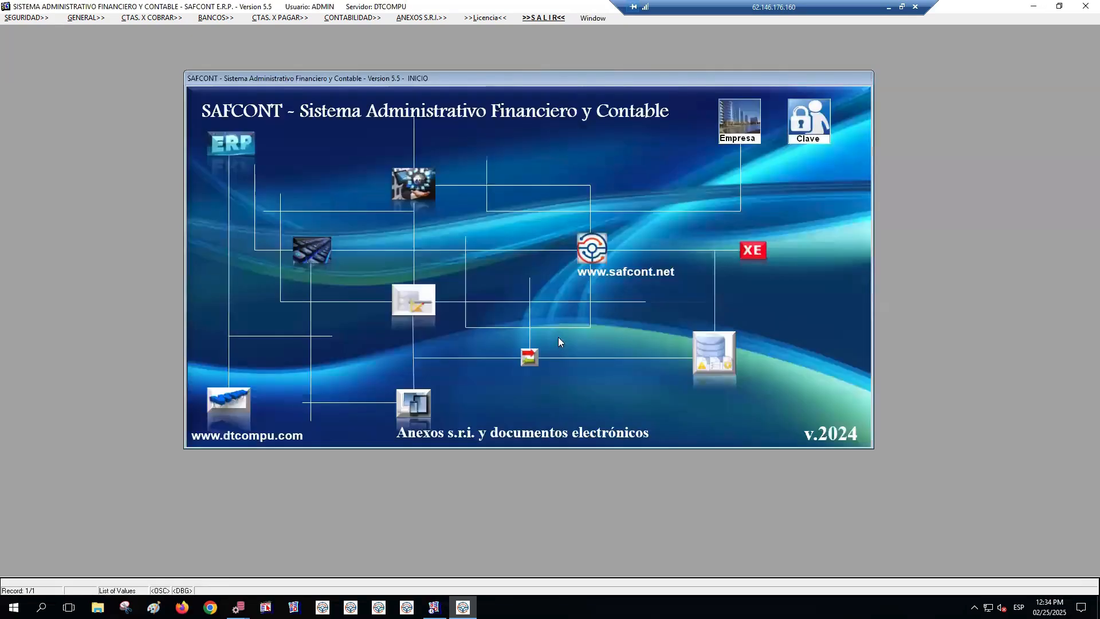